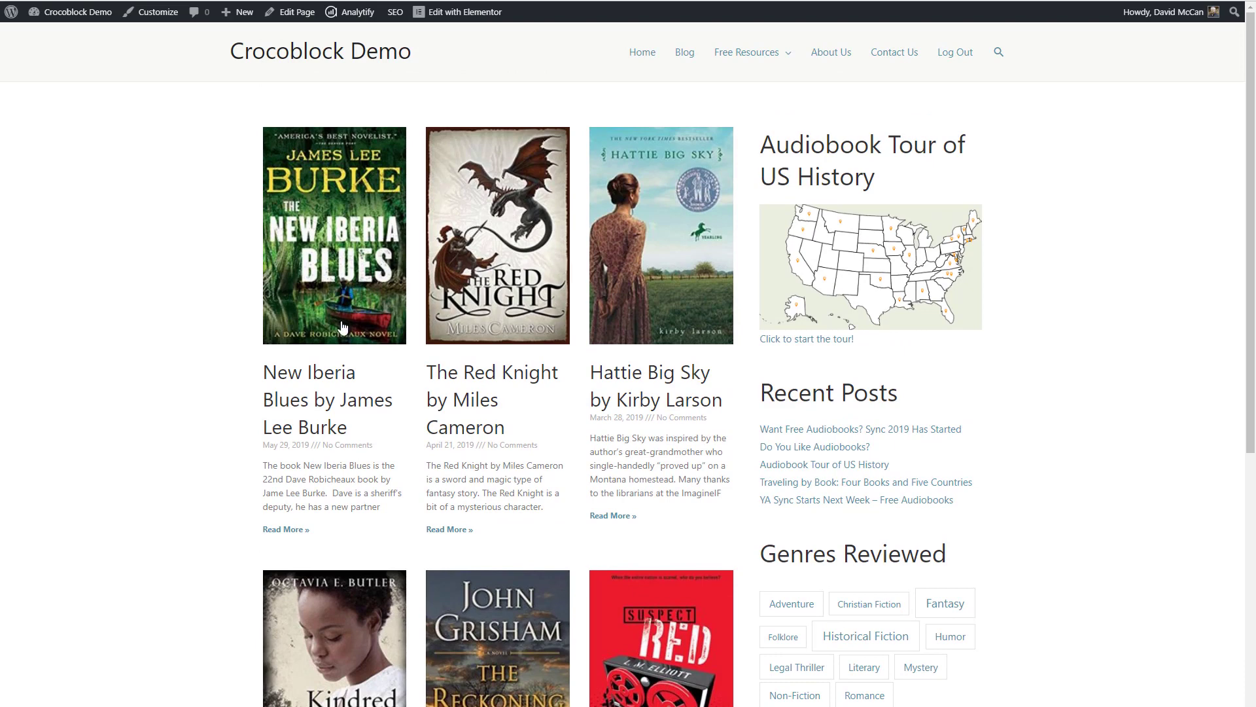
Look over the book reviews on the home page and search the site for grisham
scroll(337, 323, down, 5)
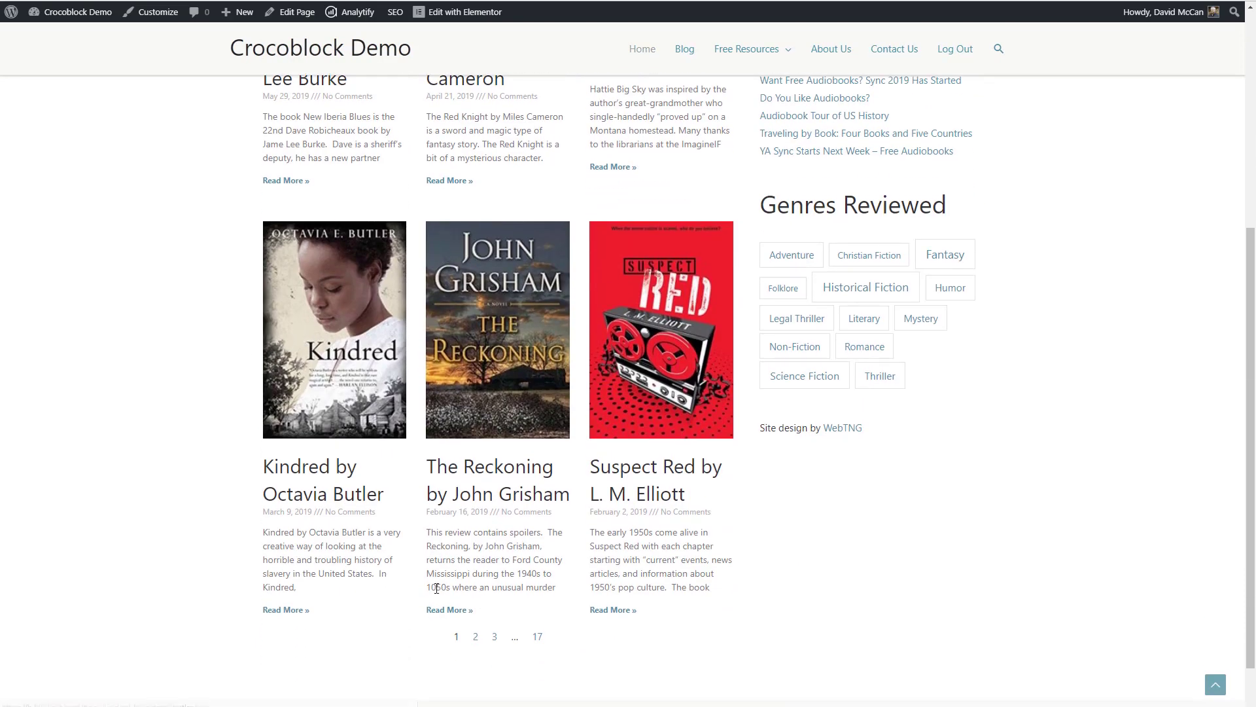
scroll(134, 486, up, 5)
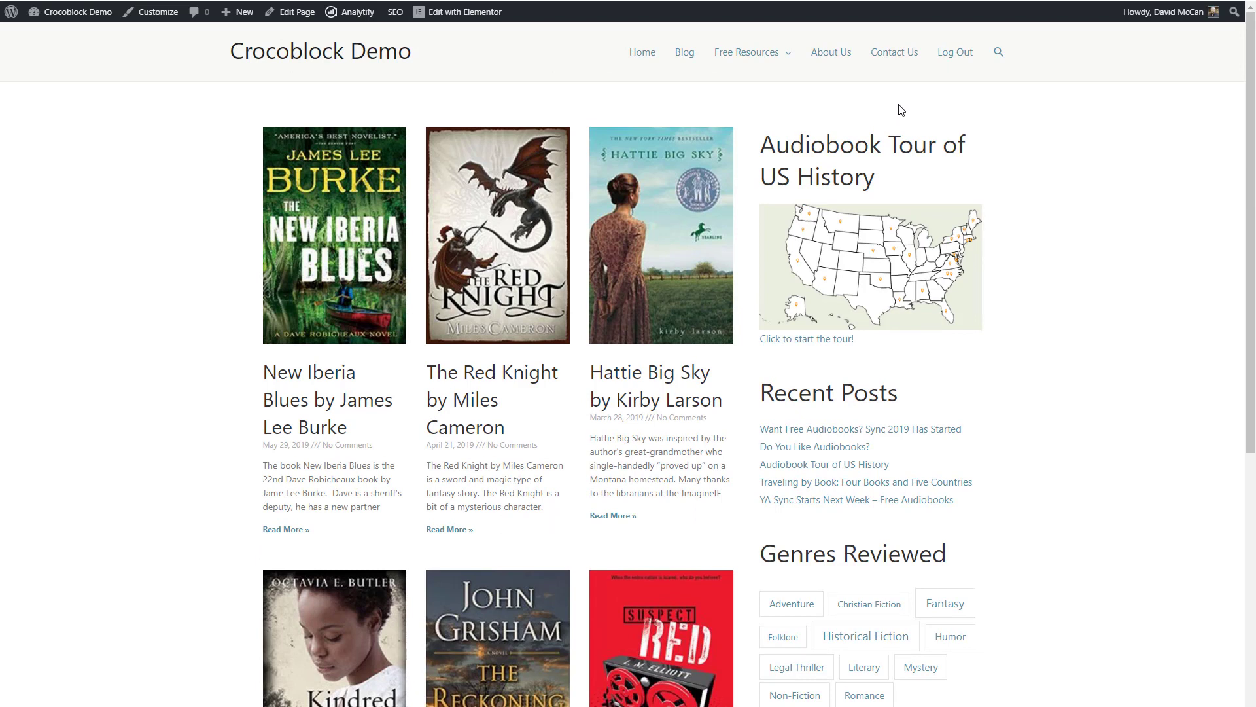
click(997, 52)
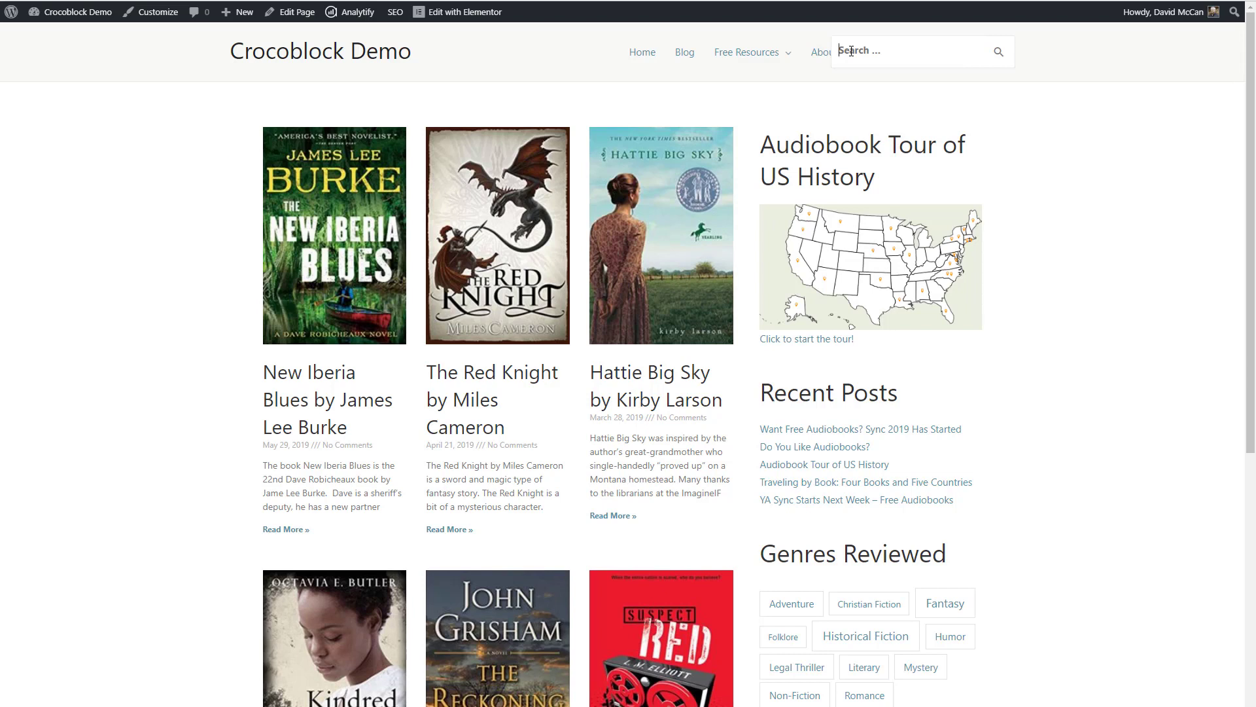
text(grisham)
key(Return)
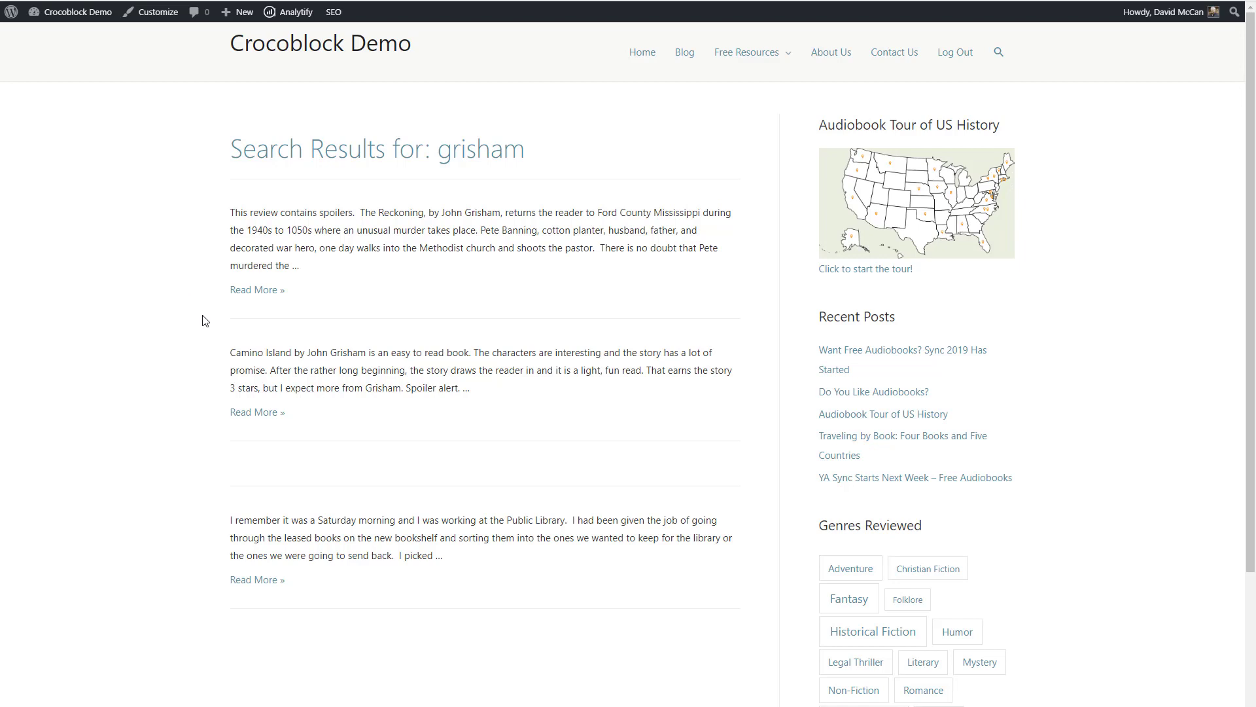
Open the home page in Elementor and place an Ajax Search widget above the Audiobook Tour of US History heading
click(392, 47)
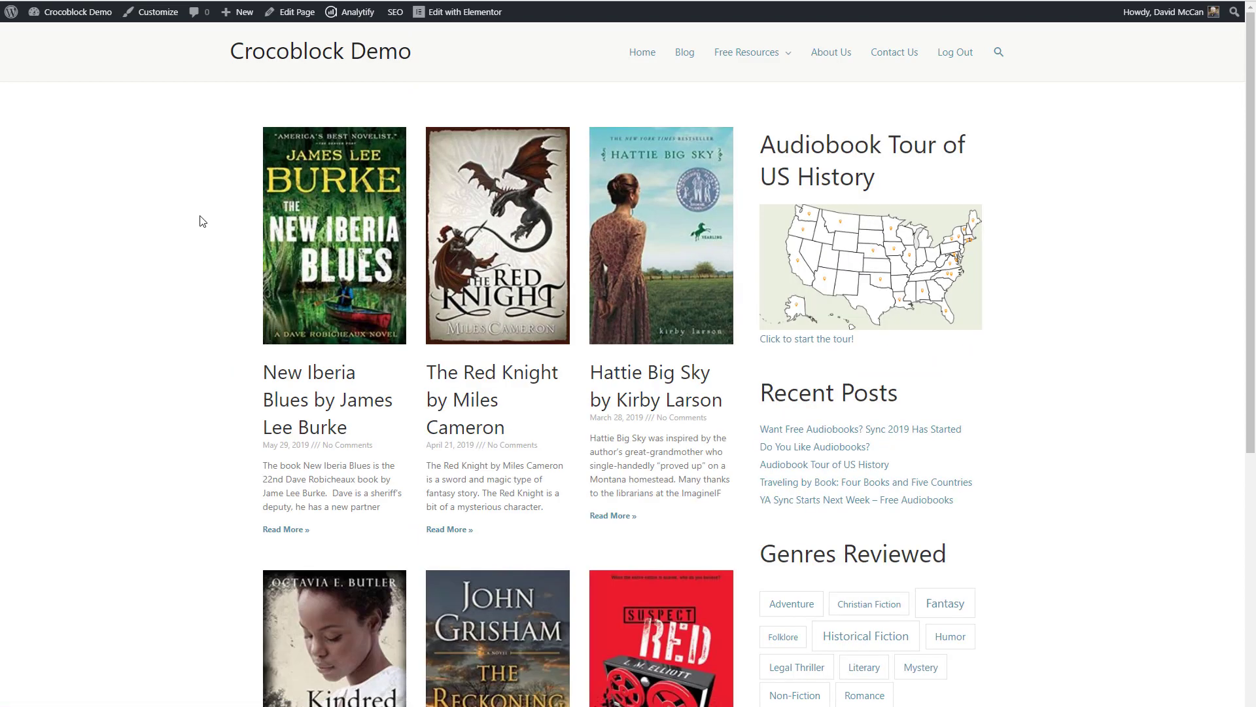
click(469, 18)
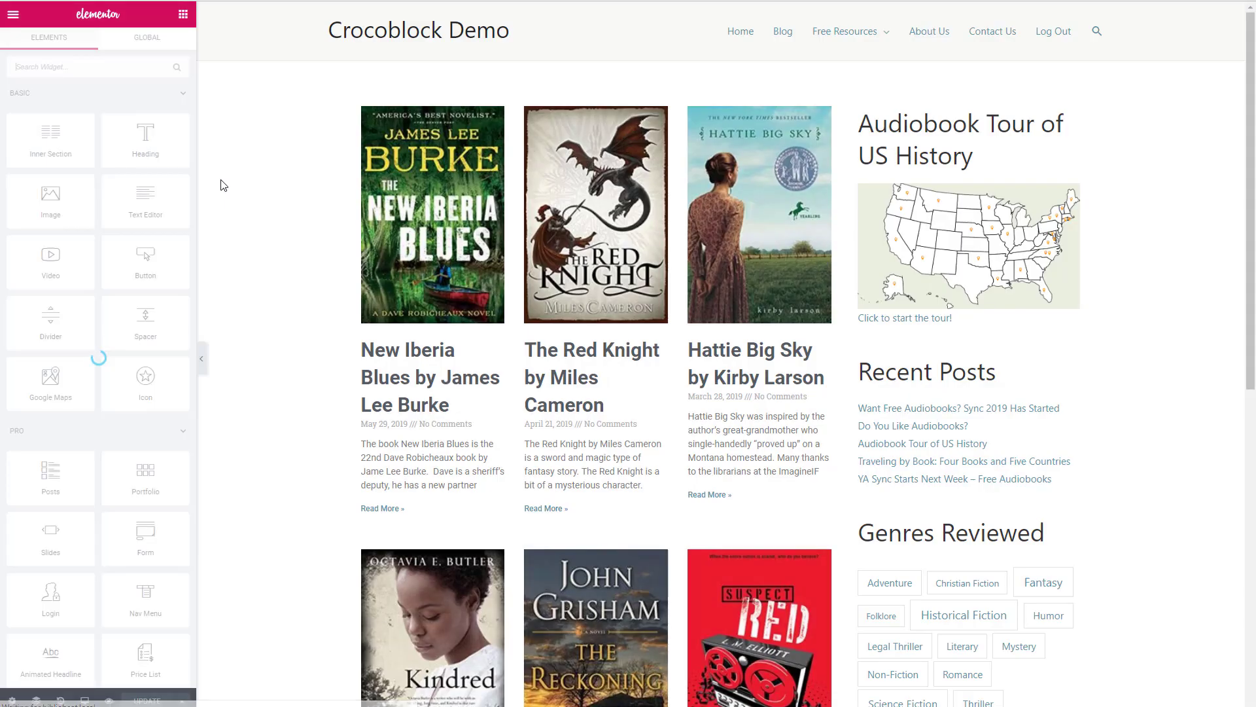
click(60, 68)
text(search)
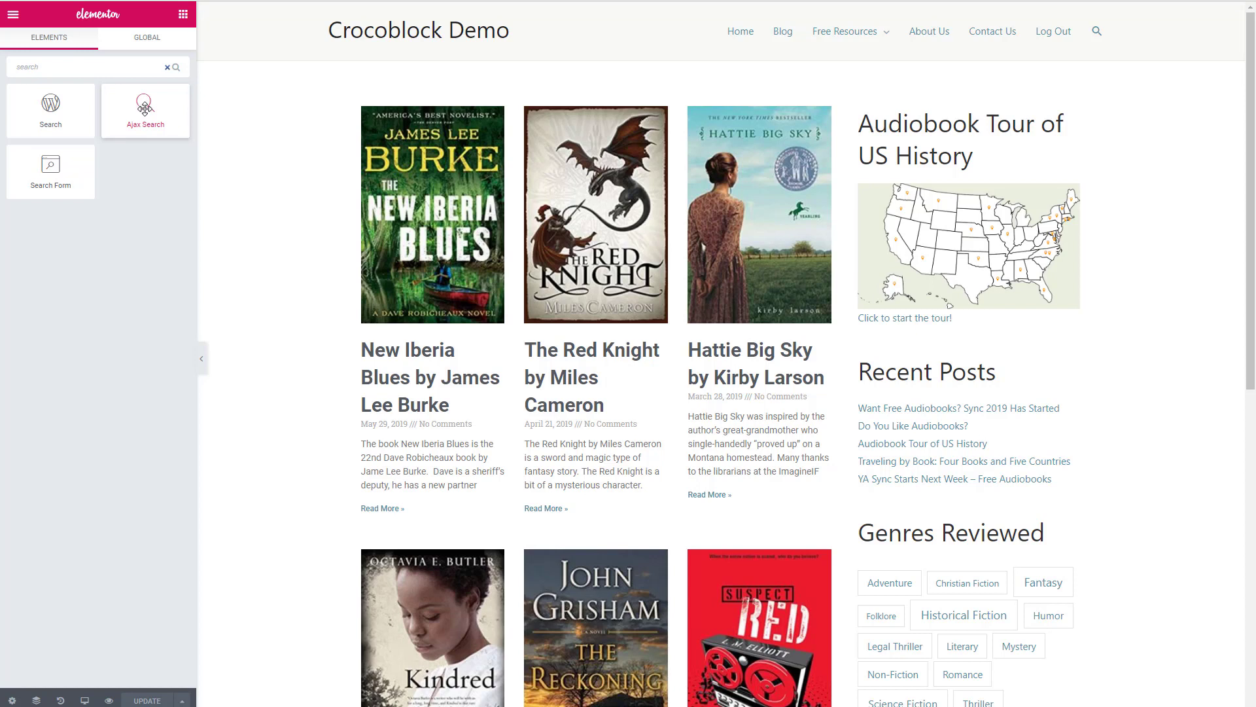
drag(145, 108, 941, 116)
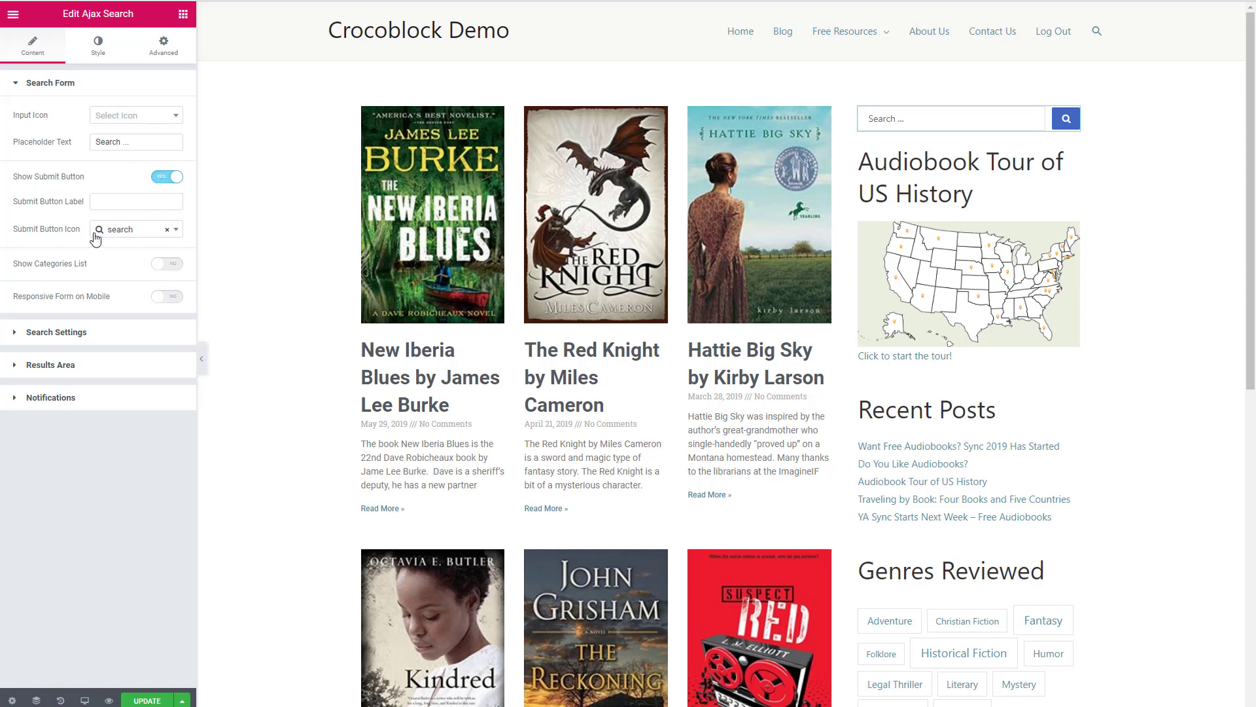
Show the categories list in the search form and set its taxonomy to Genres
click(172, 265)
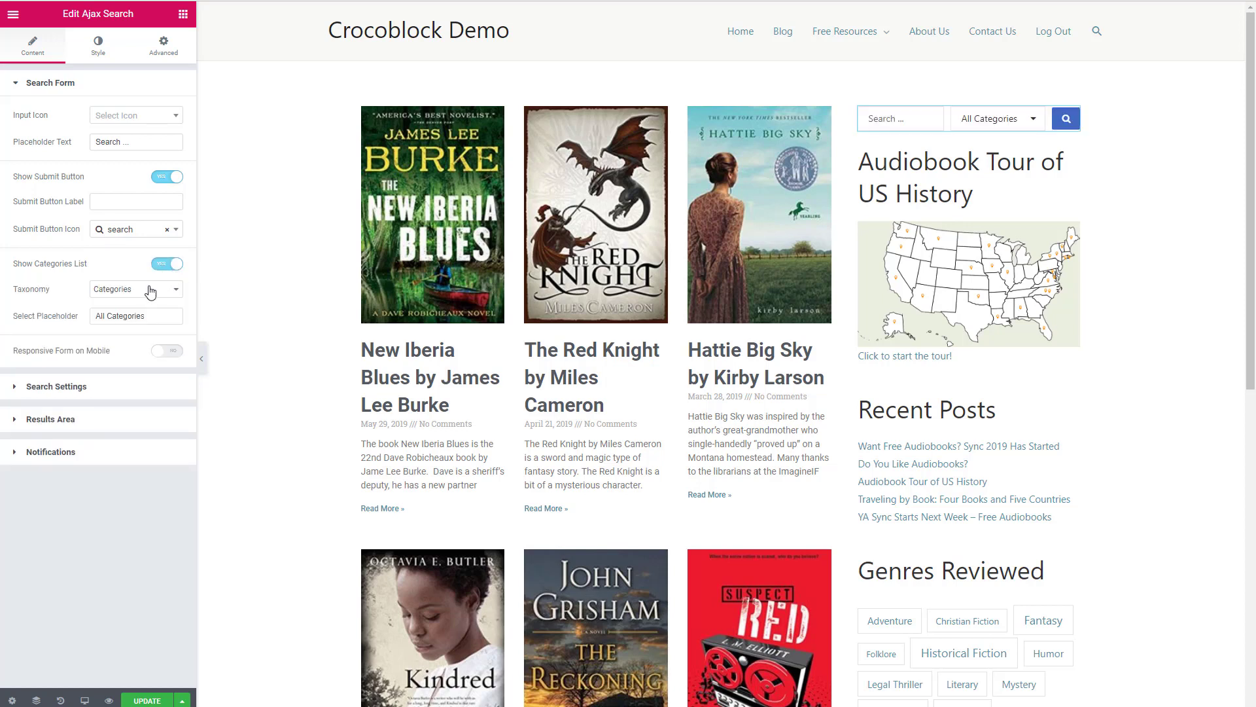
click(175, 290)
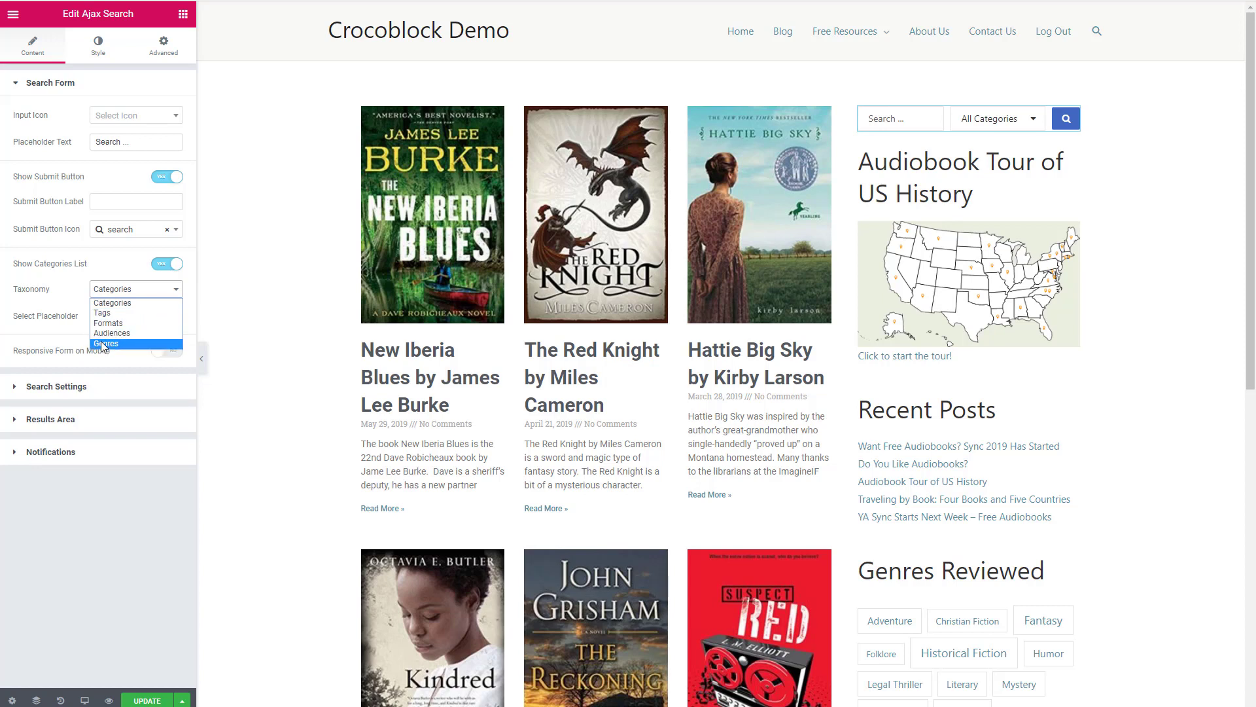
click(103, 344)
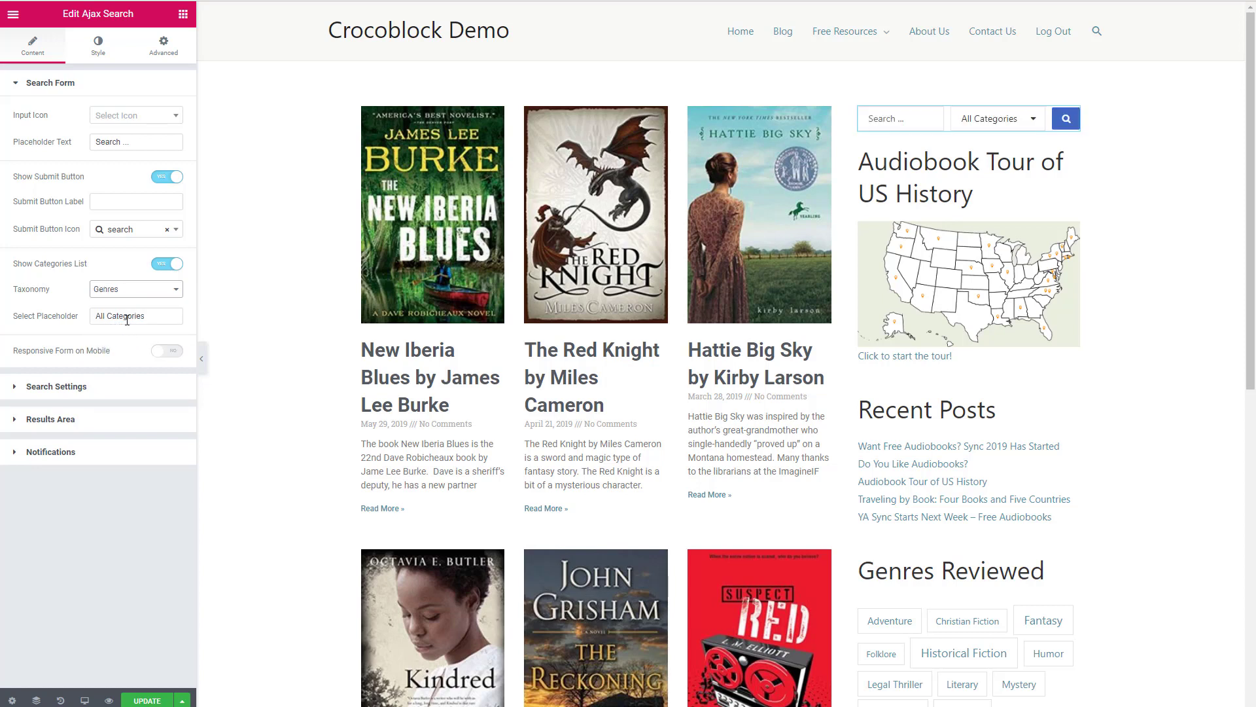
Preview the genre choices in the search form's dropdown, and turn the categories list off
click(1039, 123)
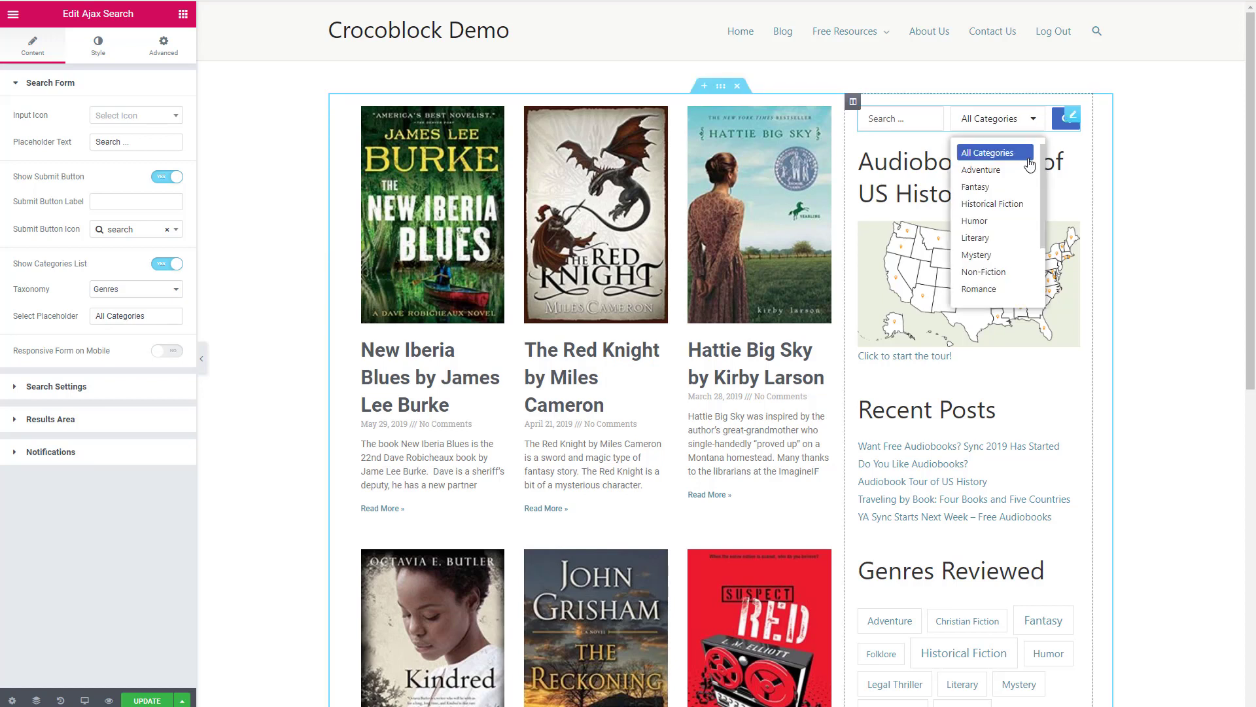
scroll(1028, 168, down, 2)
scroll(1028, 168, up, 2)
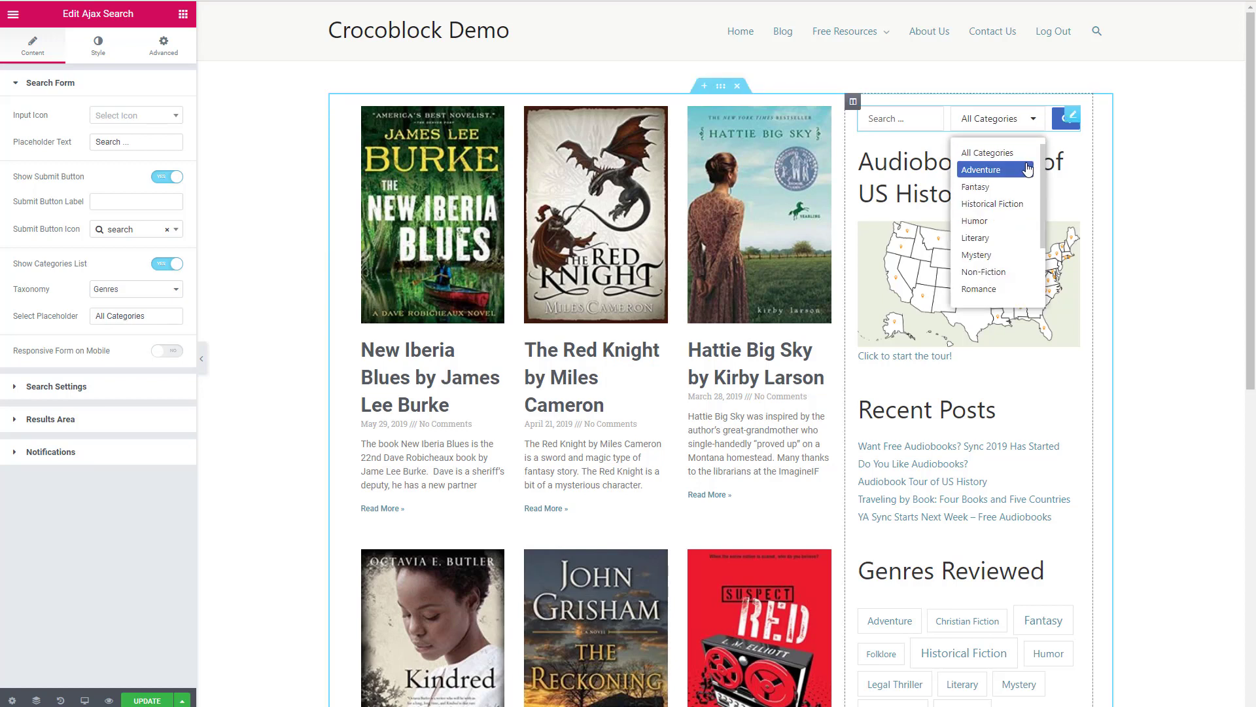
click(914, 119)
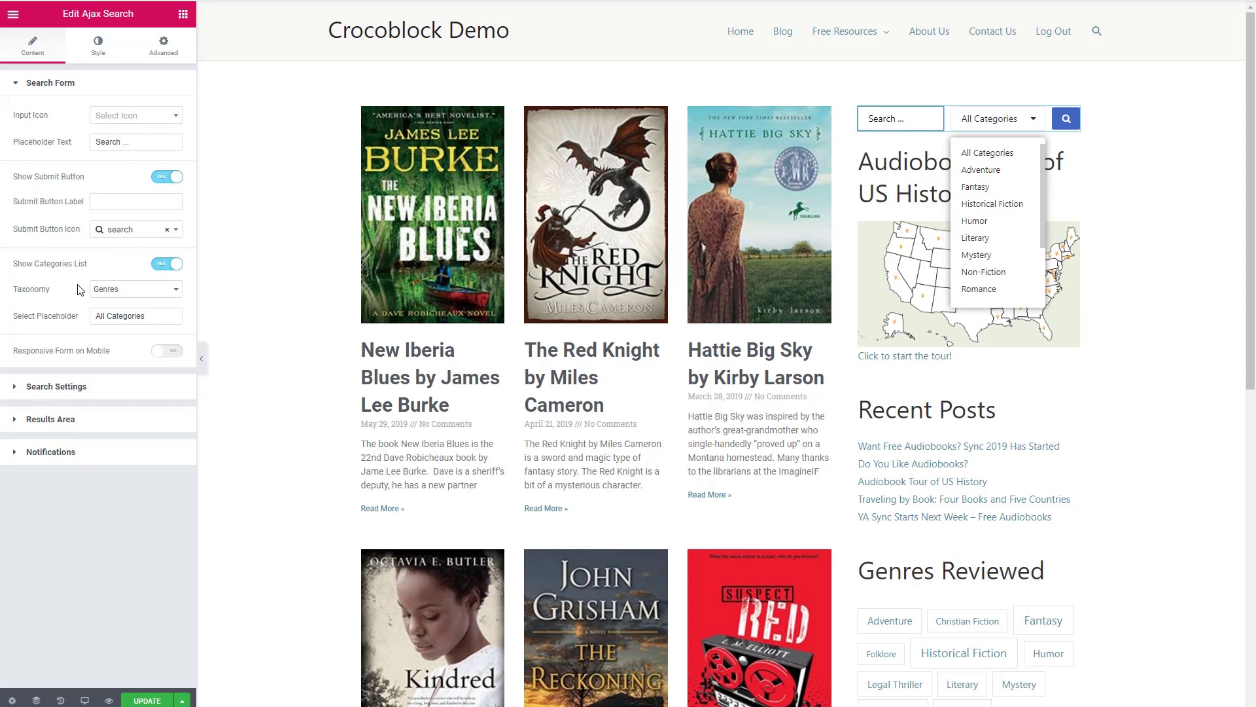
click(254, 208)
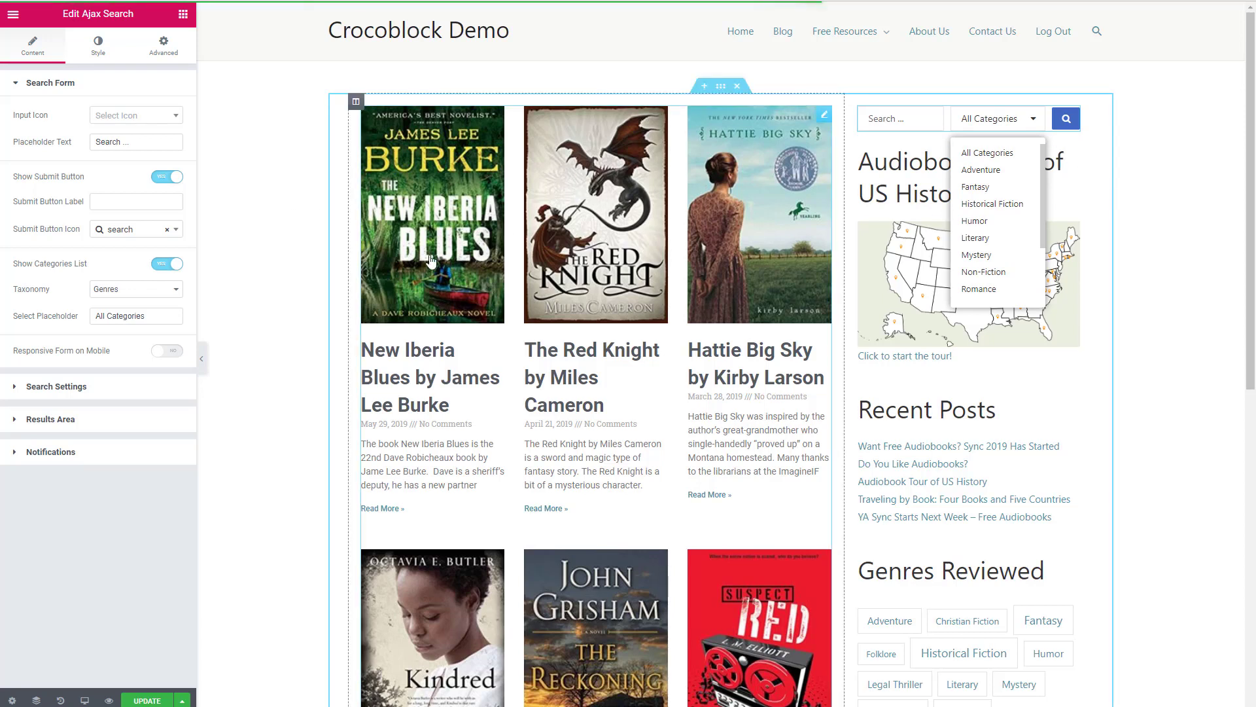
click(169, 289)
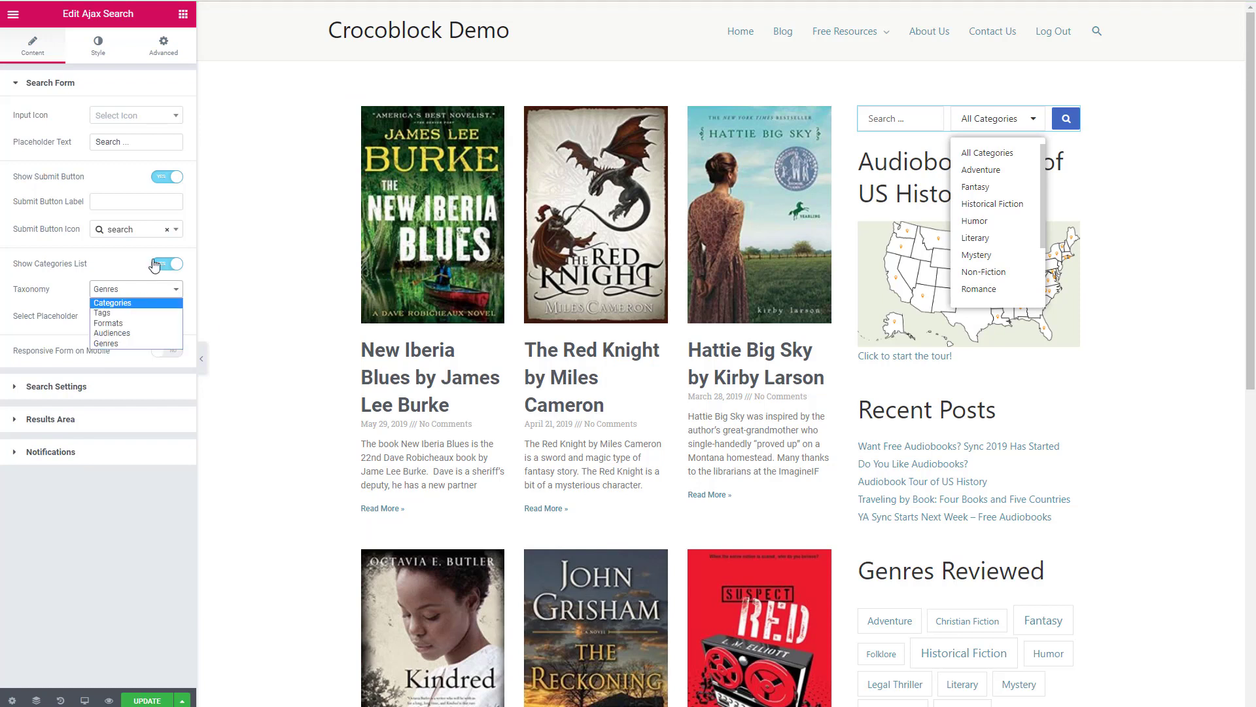
click(155, 264)
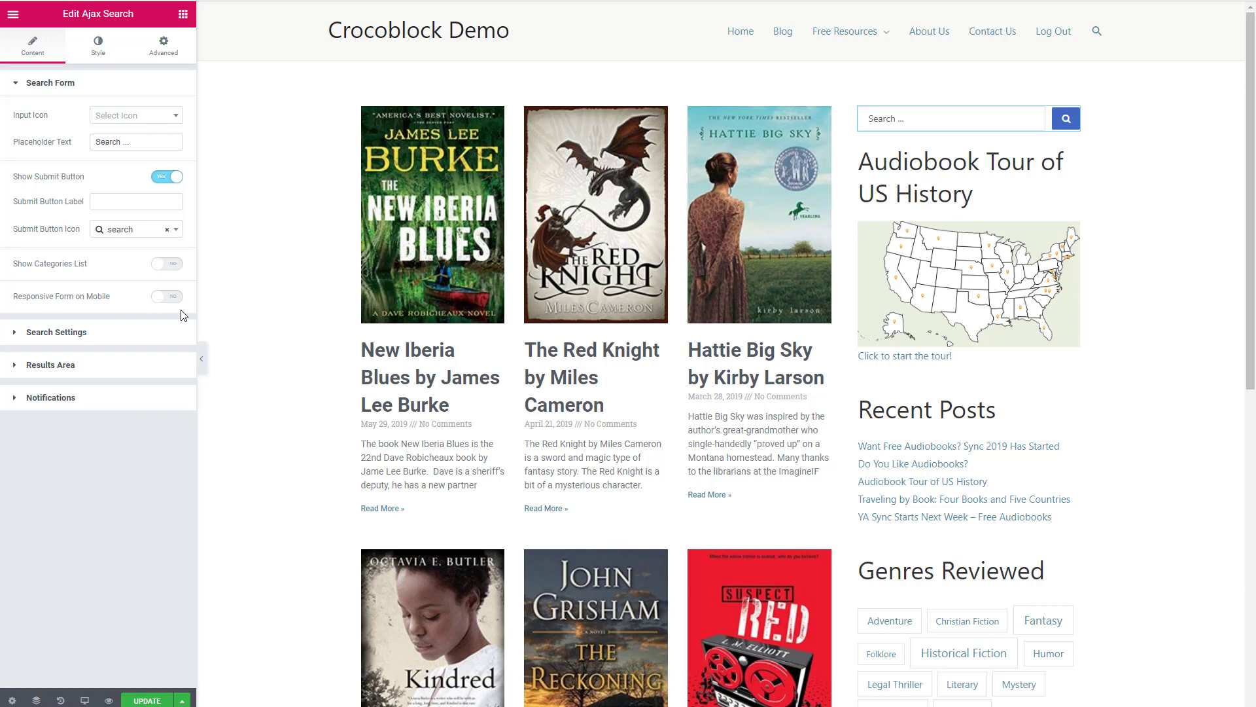
Restrict the widget's search areas to Books, Posts and Pages in the search settings
click(38, 334)
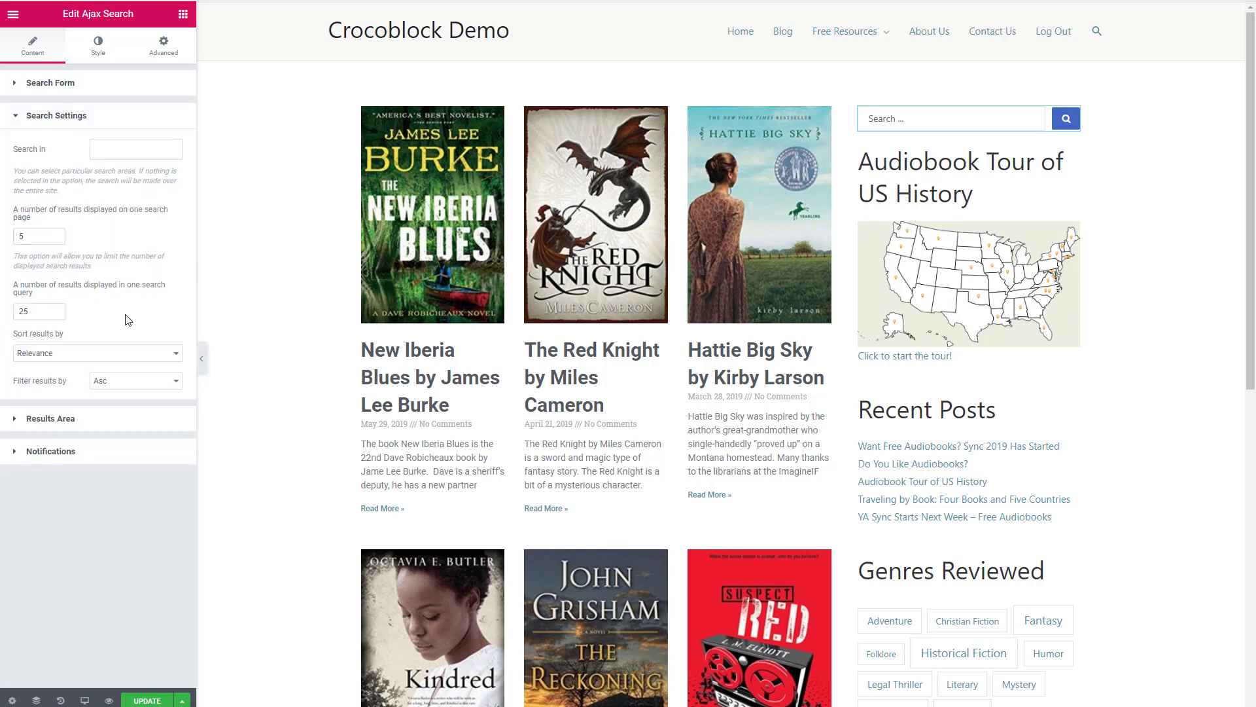
click(155, 145)
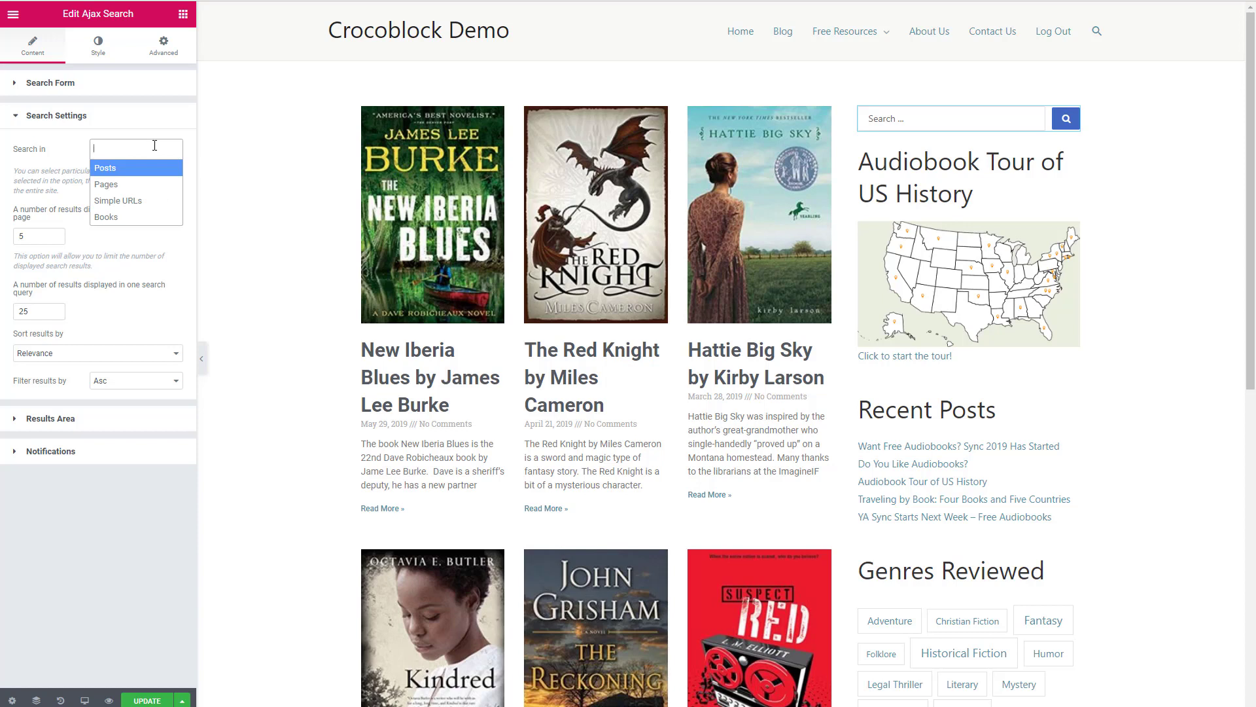
click(106, 218)
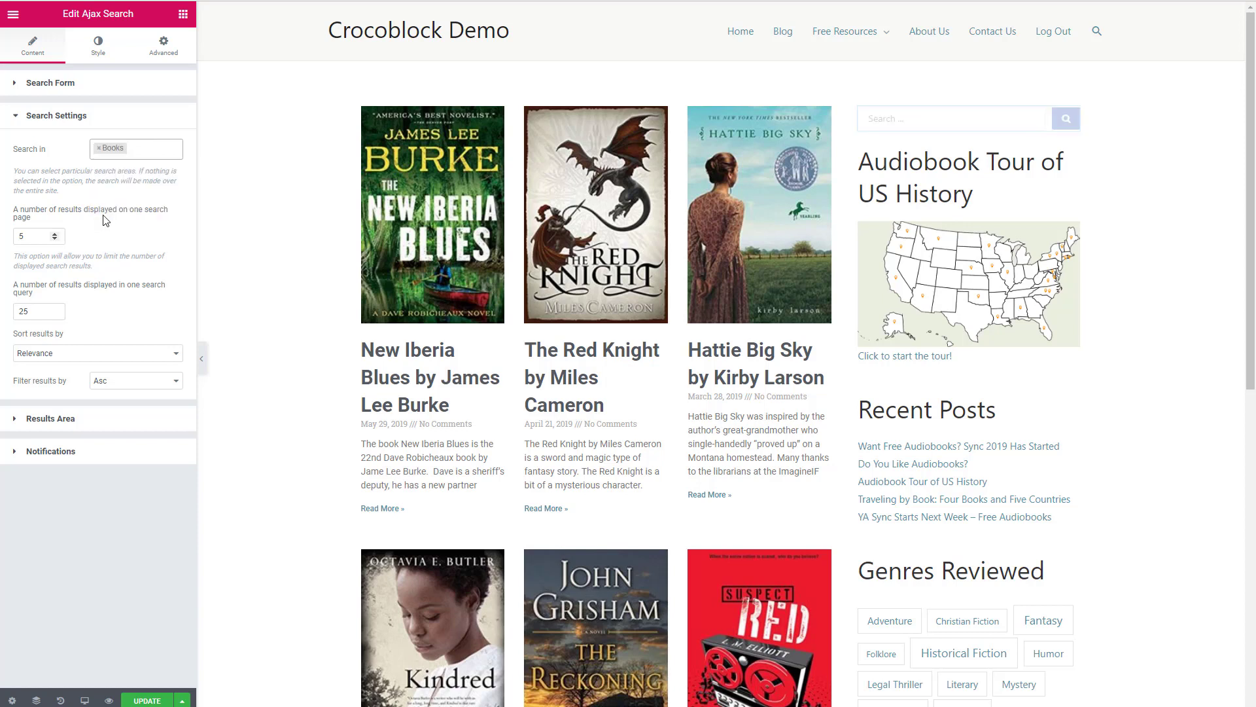
click(148, 151)
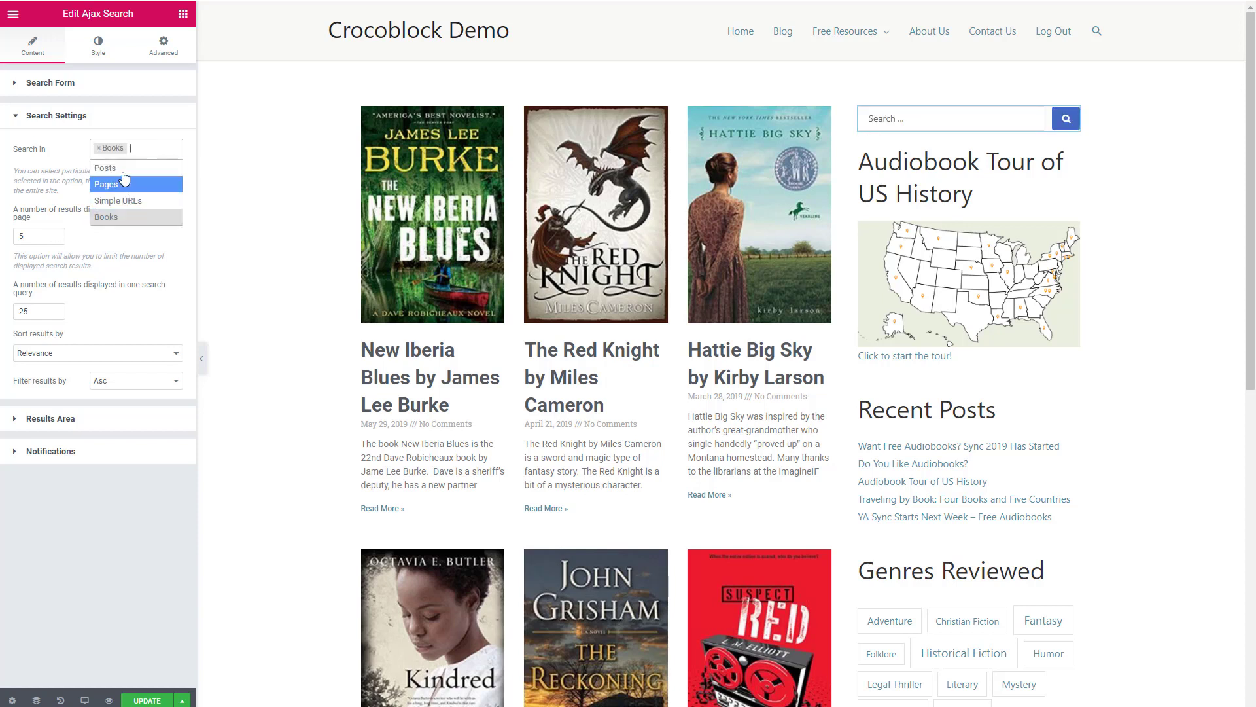
click(151, 167)
click(170, 150)
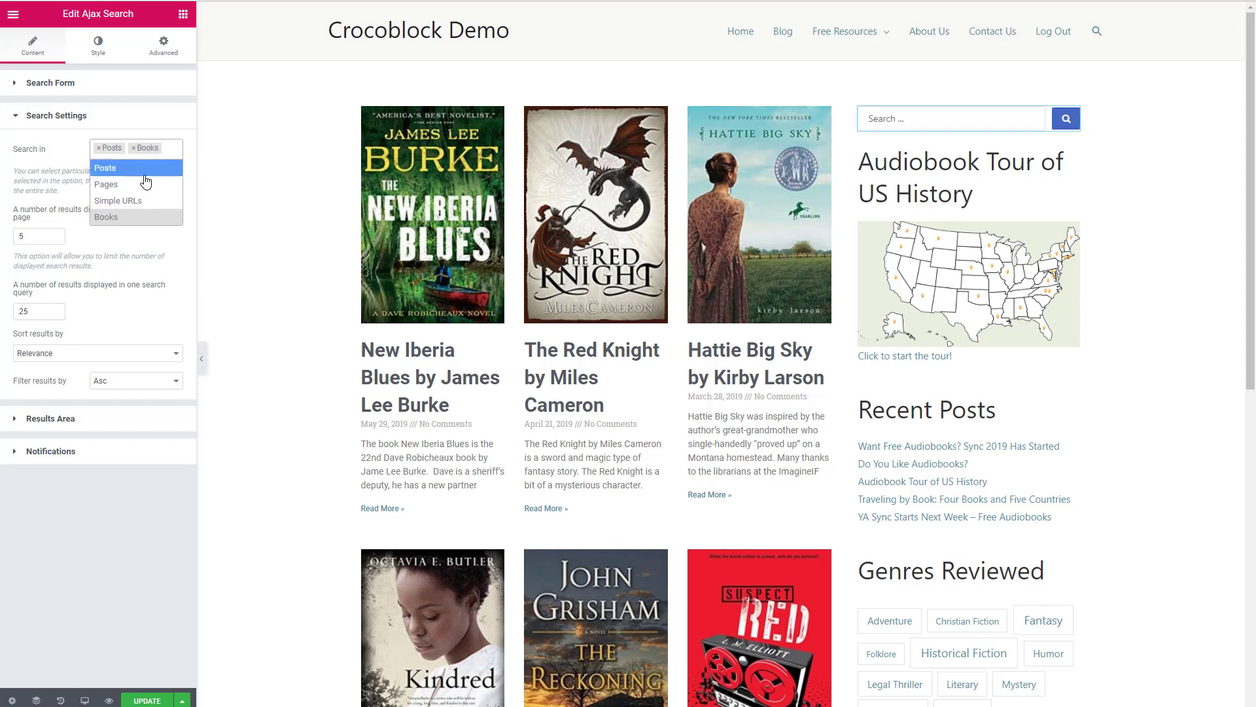
click(139, 184)
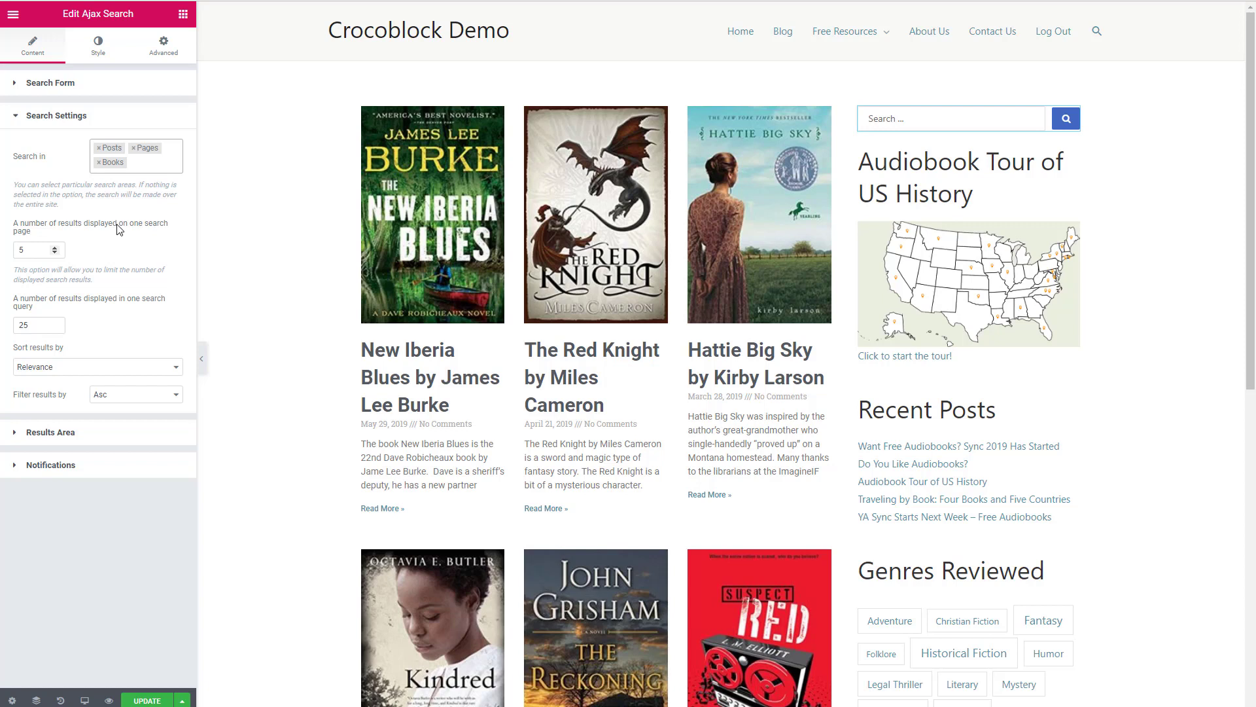
Set the number of results displayed on one search page to 10, keeping results sorted by Relevance
double_click(40, 248)
text(10)
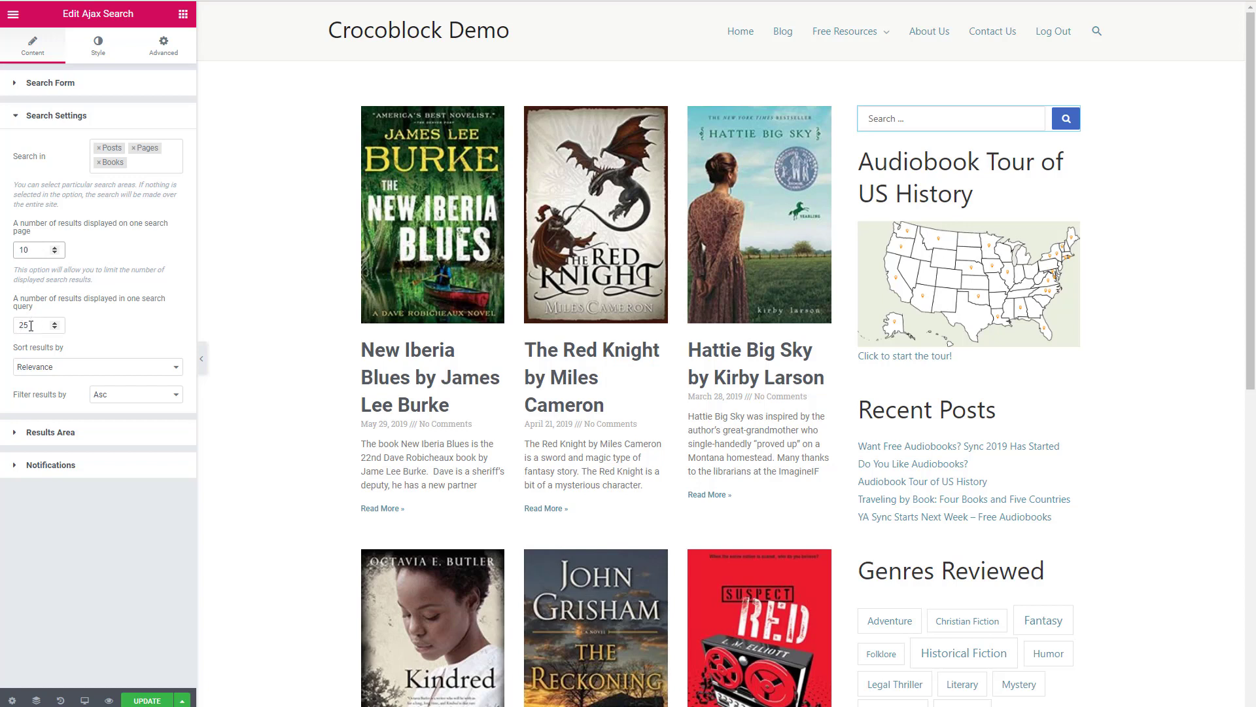
click(71, 370)
click(72, 380)
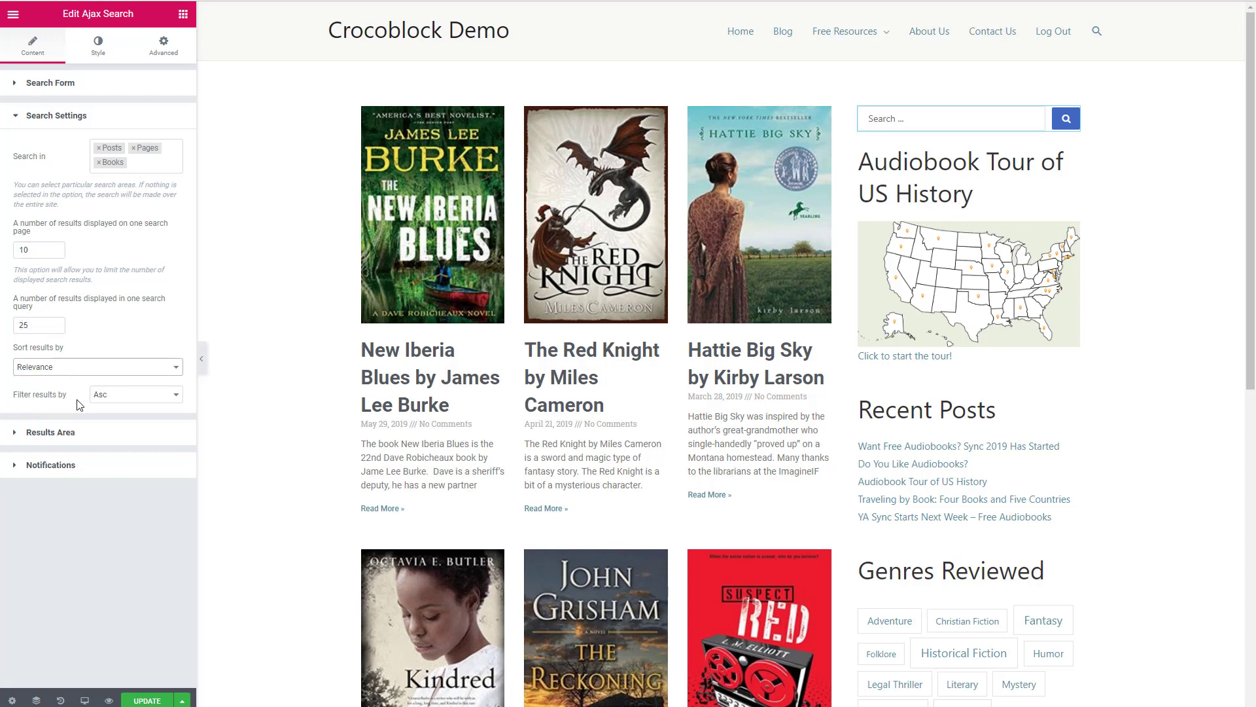
Review the results area width options and set the results' thumbnail size to Medium
click(29, 429)
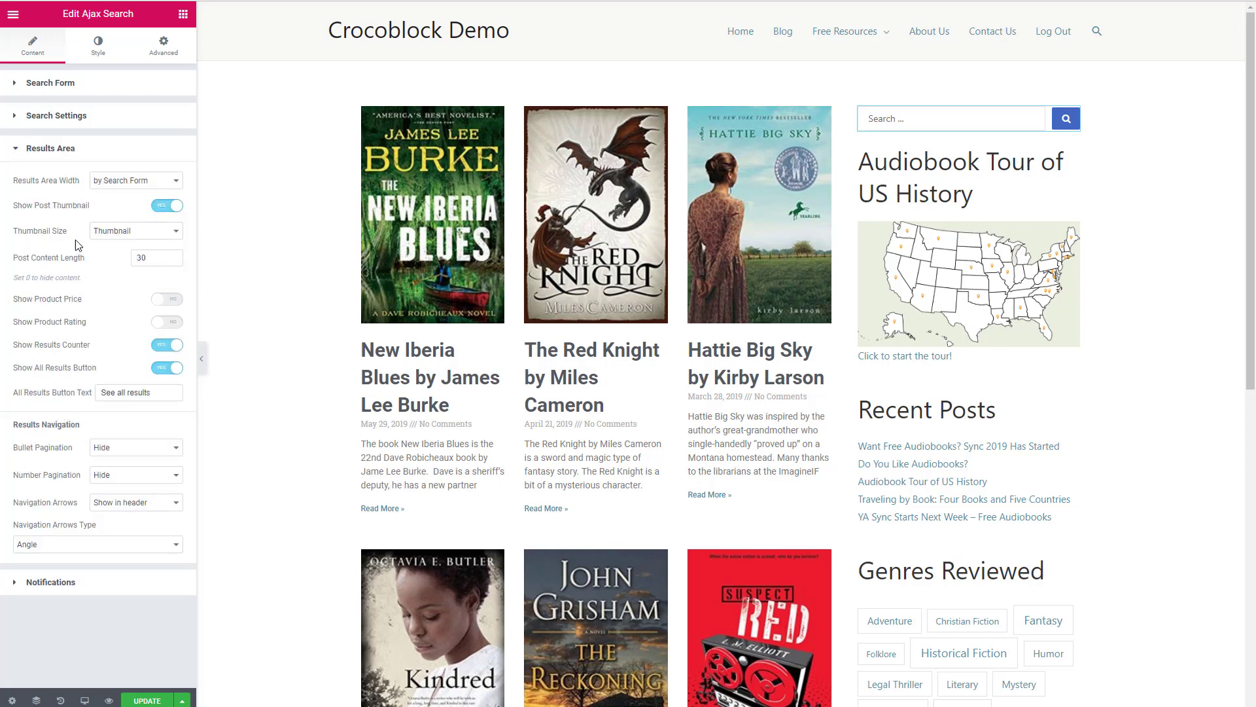
click(156, 185)
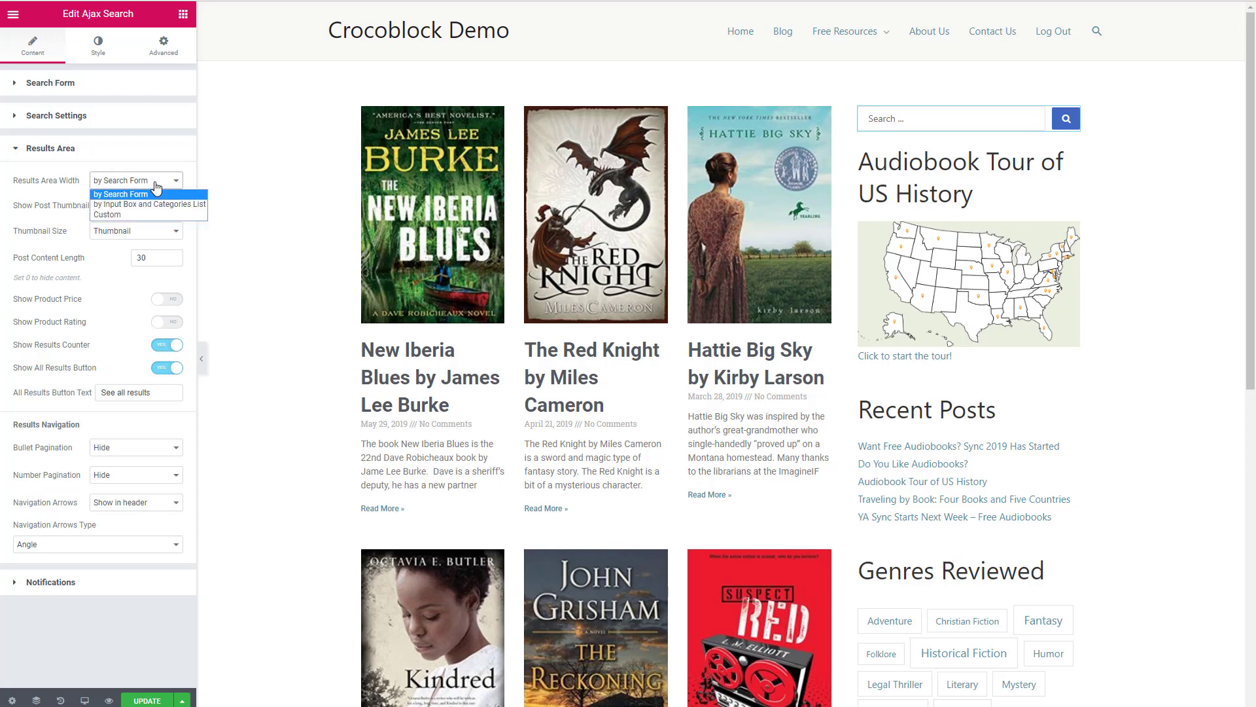
click(117, 163)
click(117, 163)
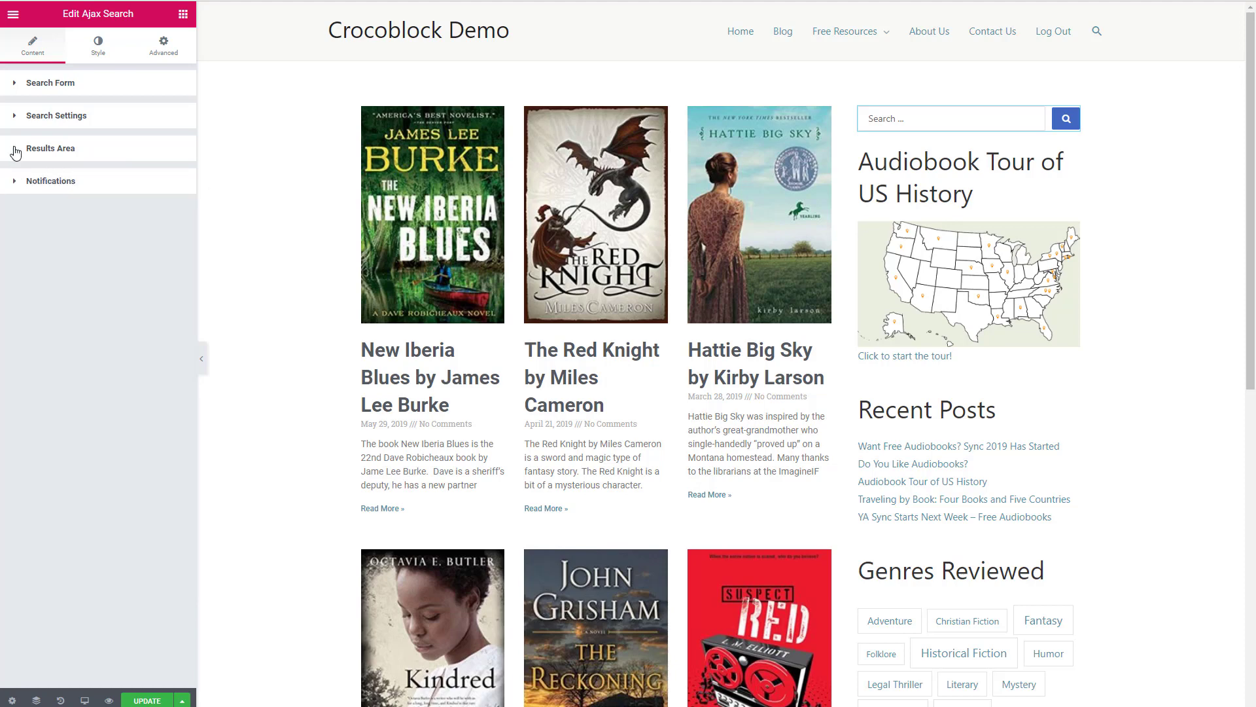
click(17, 148)
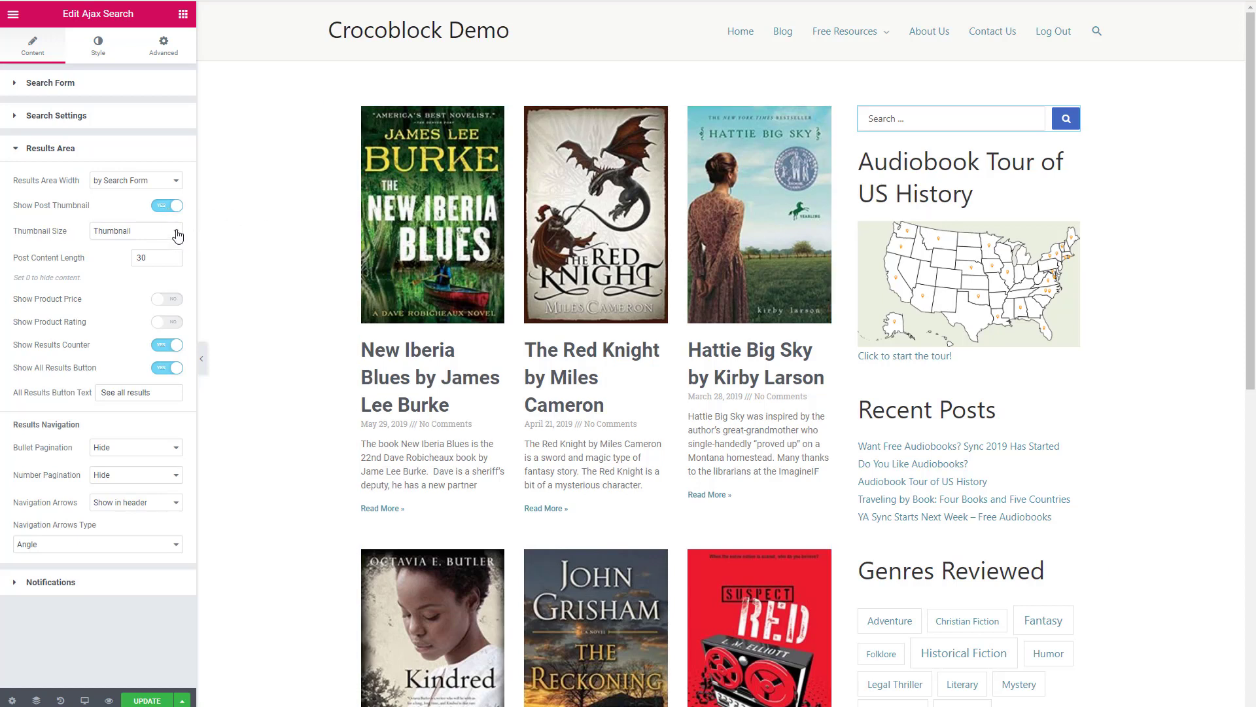
click(178, 234)
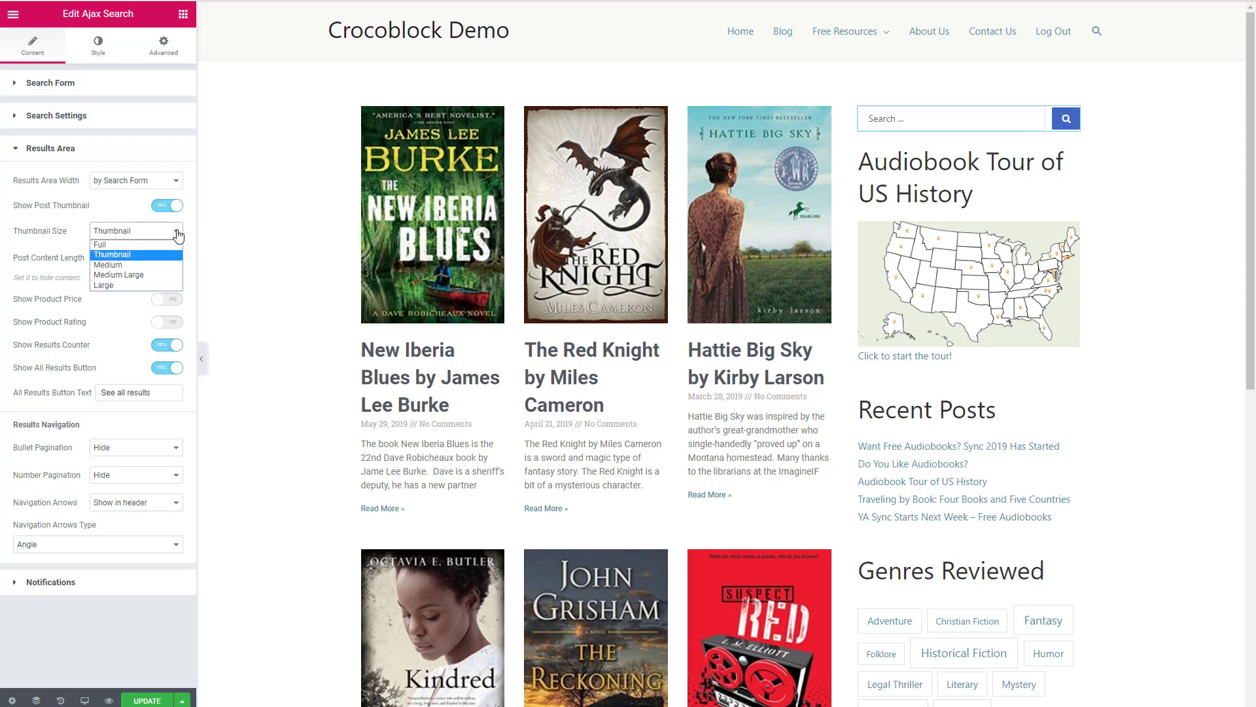
click(126, 261)
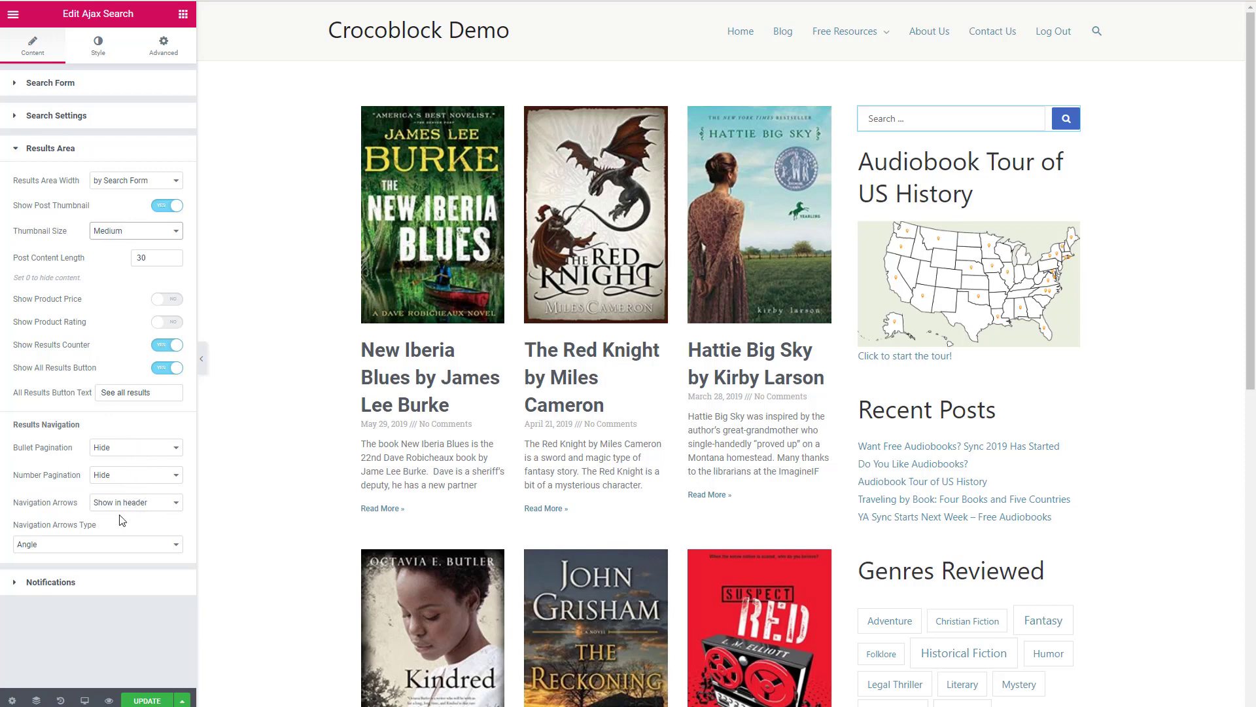
Review the widget's notification messages and the style options for its search form and input field
click(62, 581)
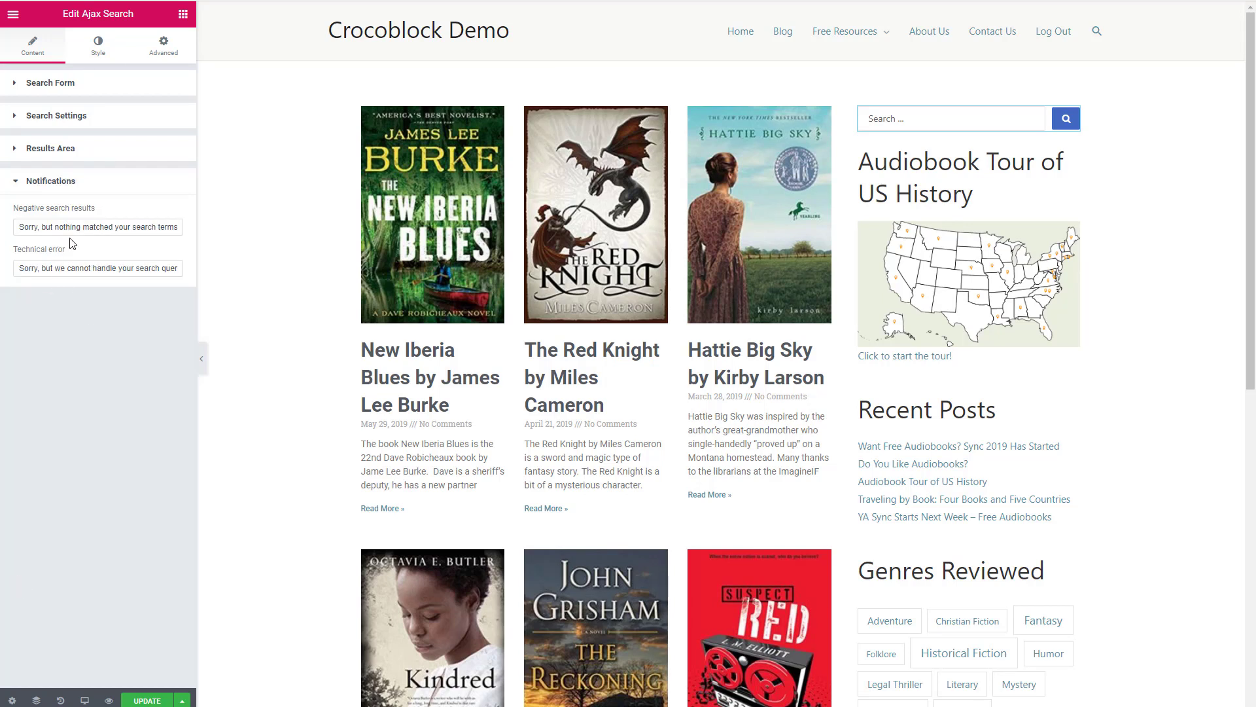
click(120, 52)
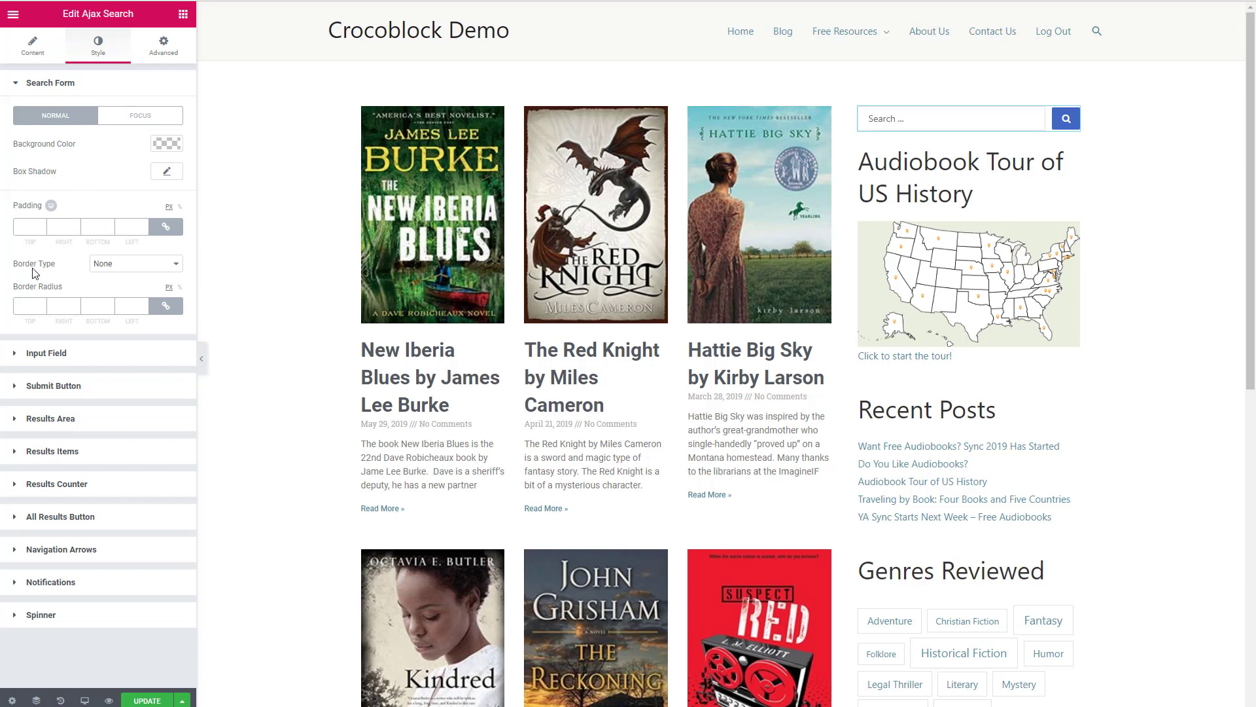
click(14, 355)
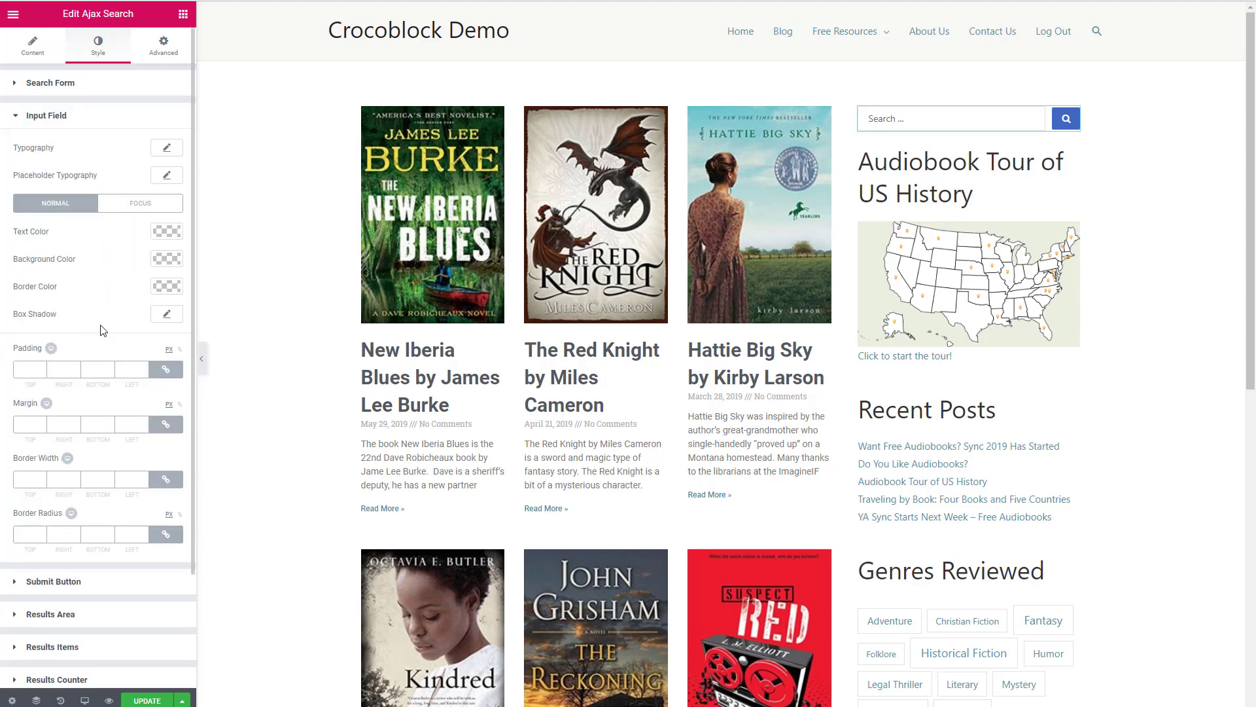
Set the submit button's normal background color to the copied teal color code
click(53, 581)
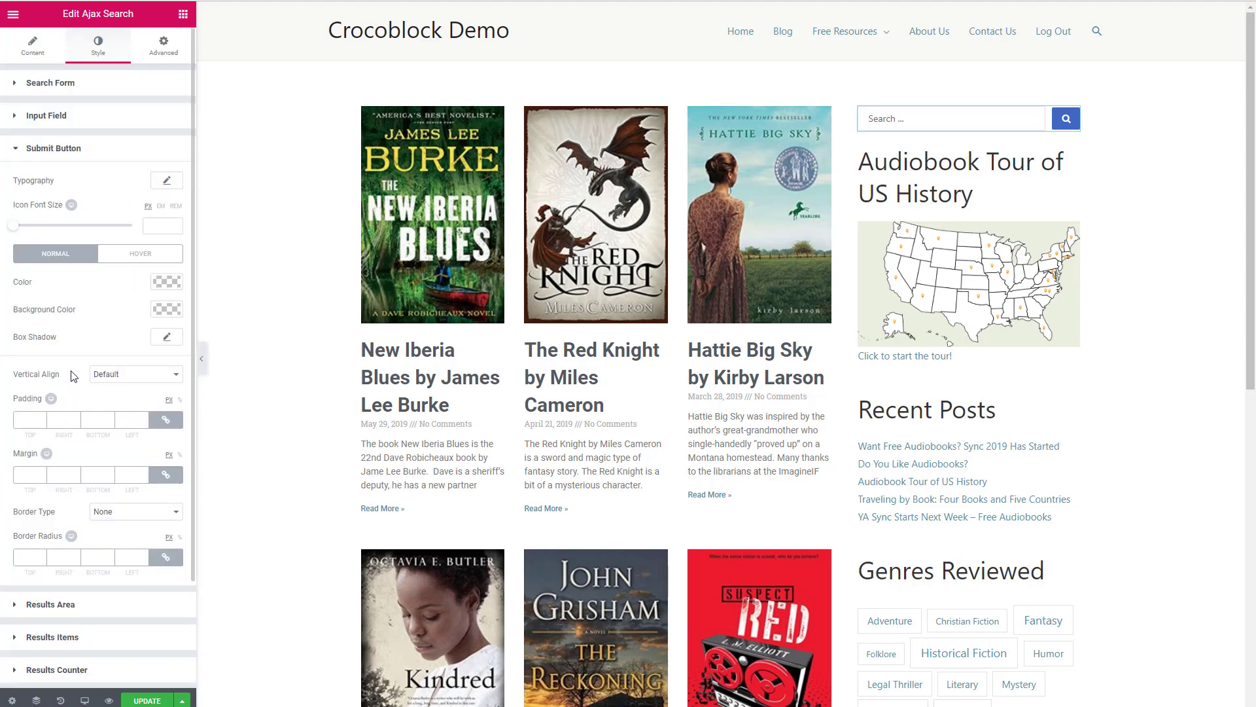
click(171, 310)
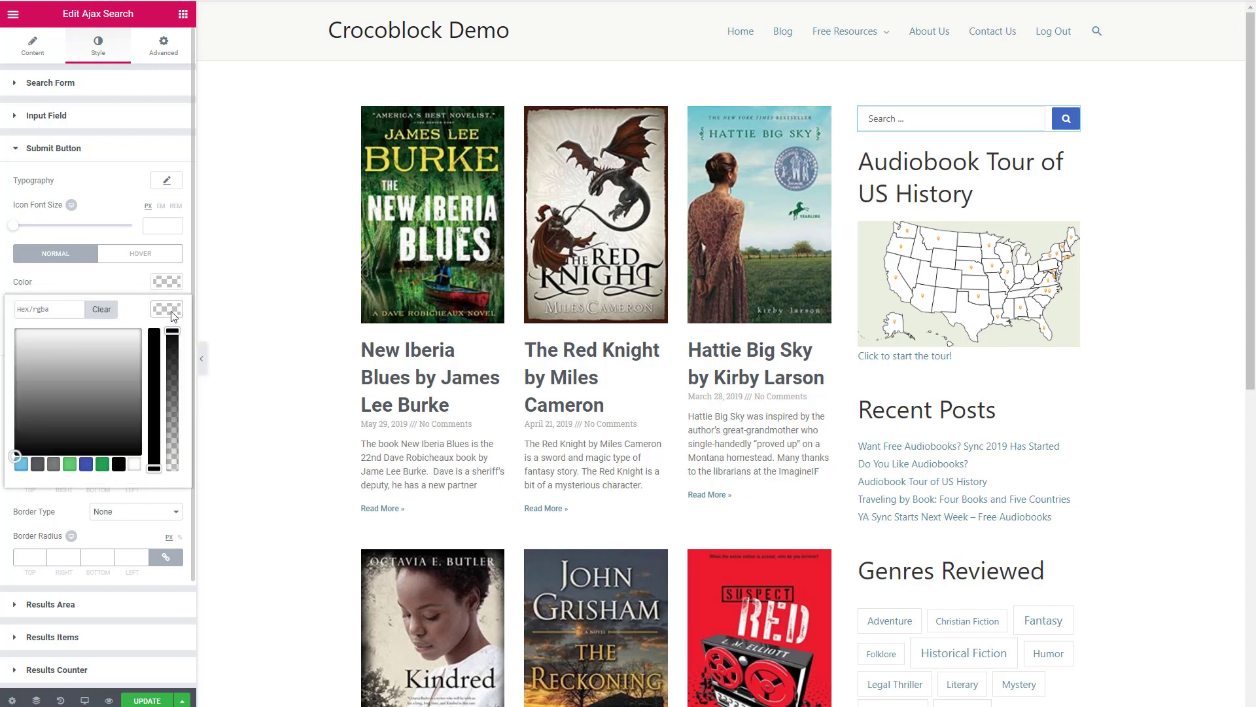
right_click(58, 313)
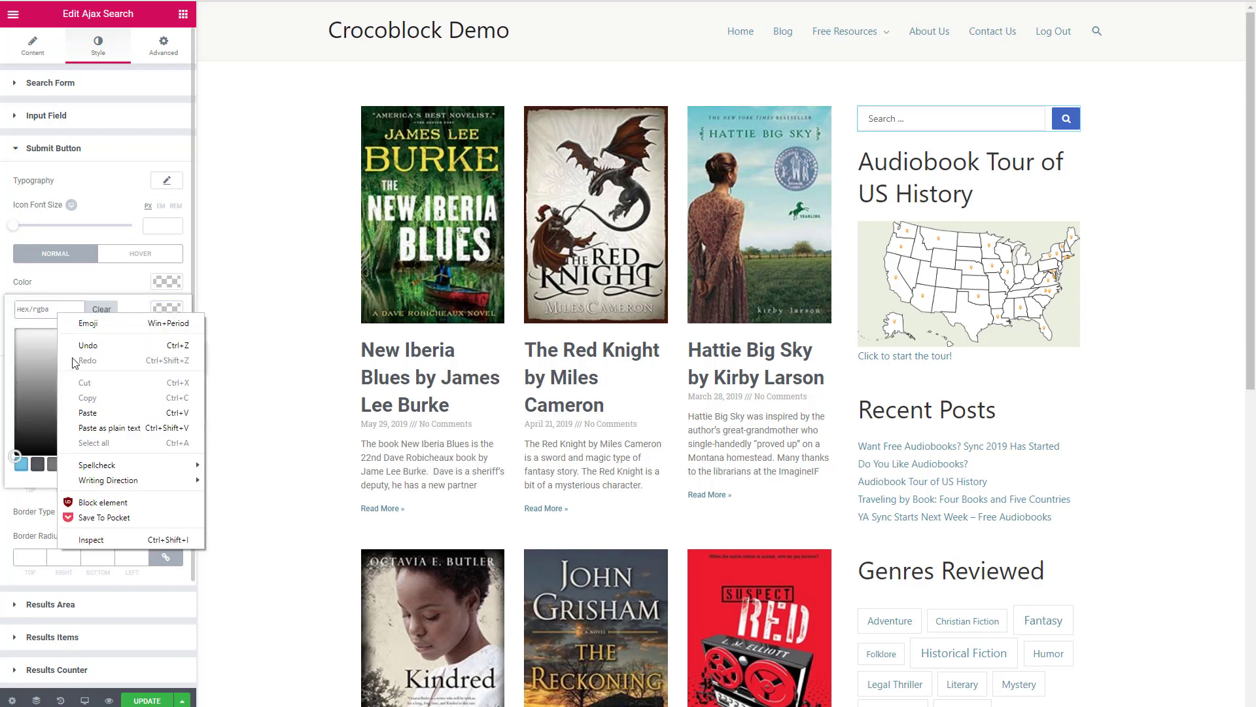
click(88, 413)
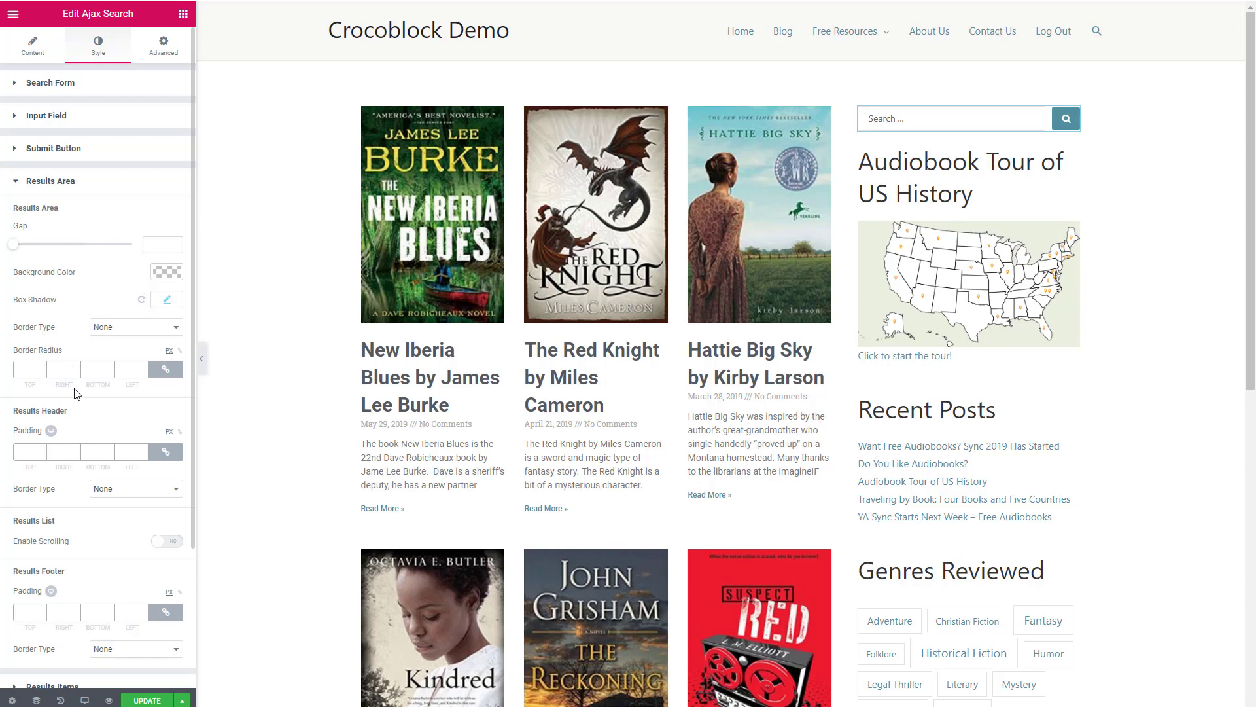
Examine the style options for the results area, results items, all results button and notifications
scroll(74, 393, down, 2)
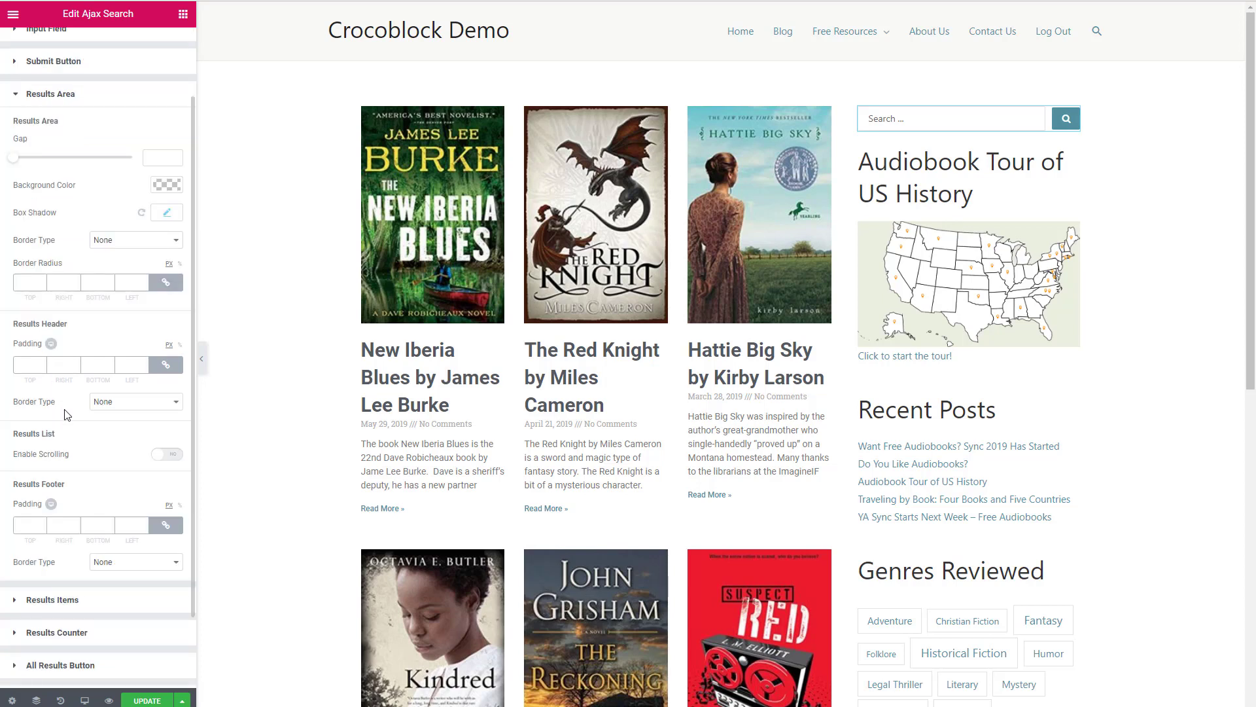
scroll(68, 429, down, 2)
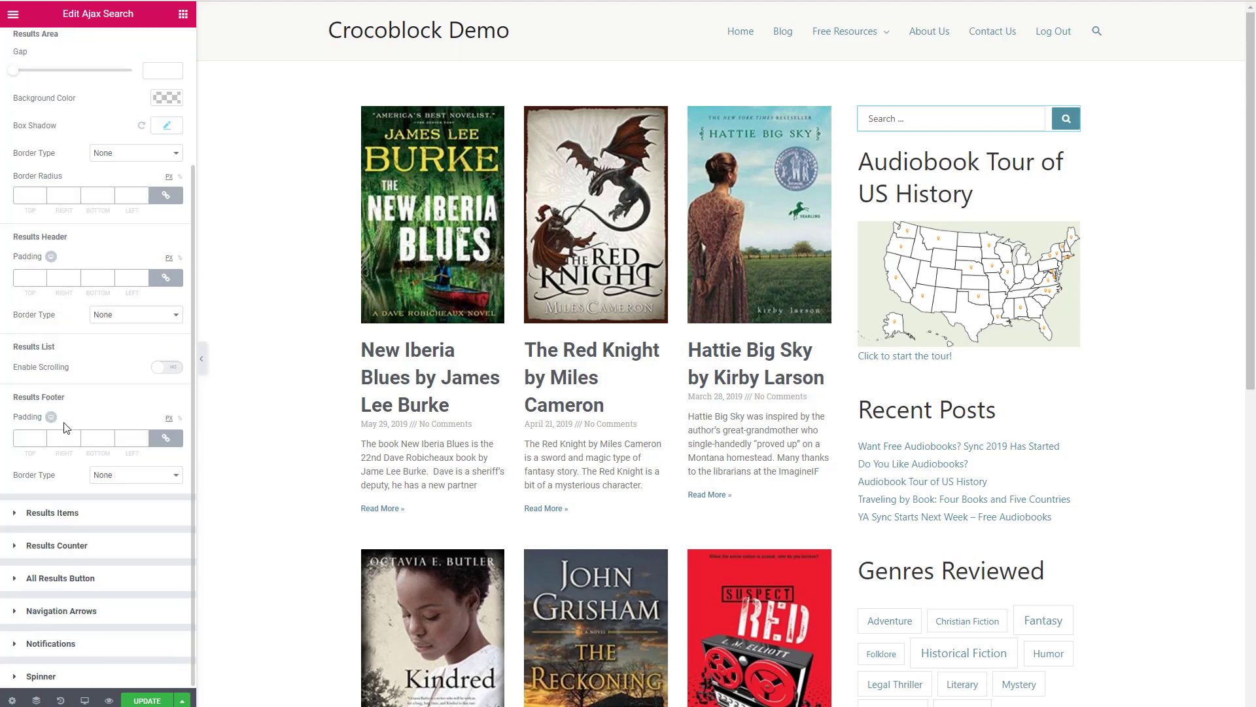
click(61, 511)
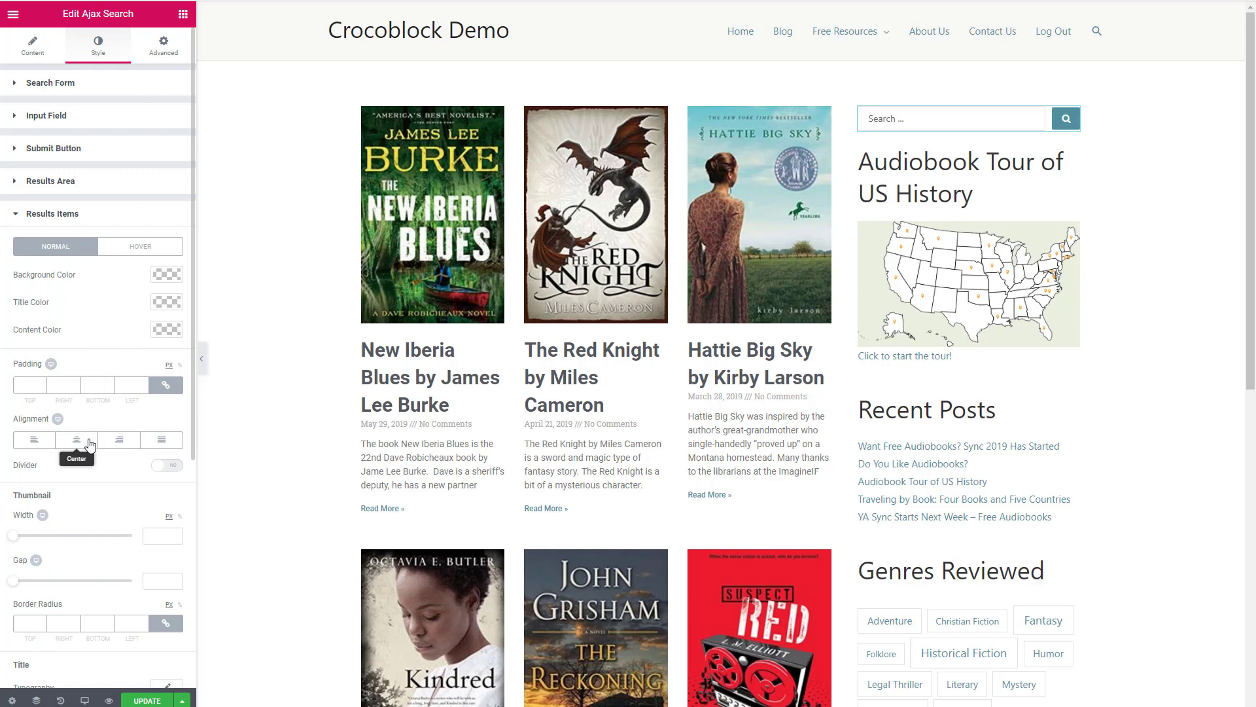
scroll(91, 445, down, 2)
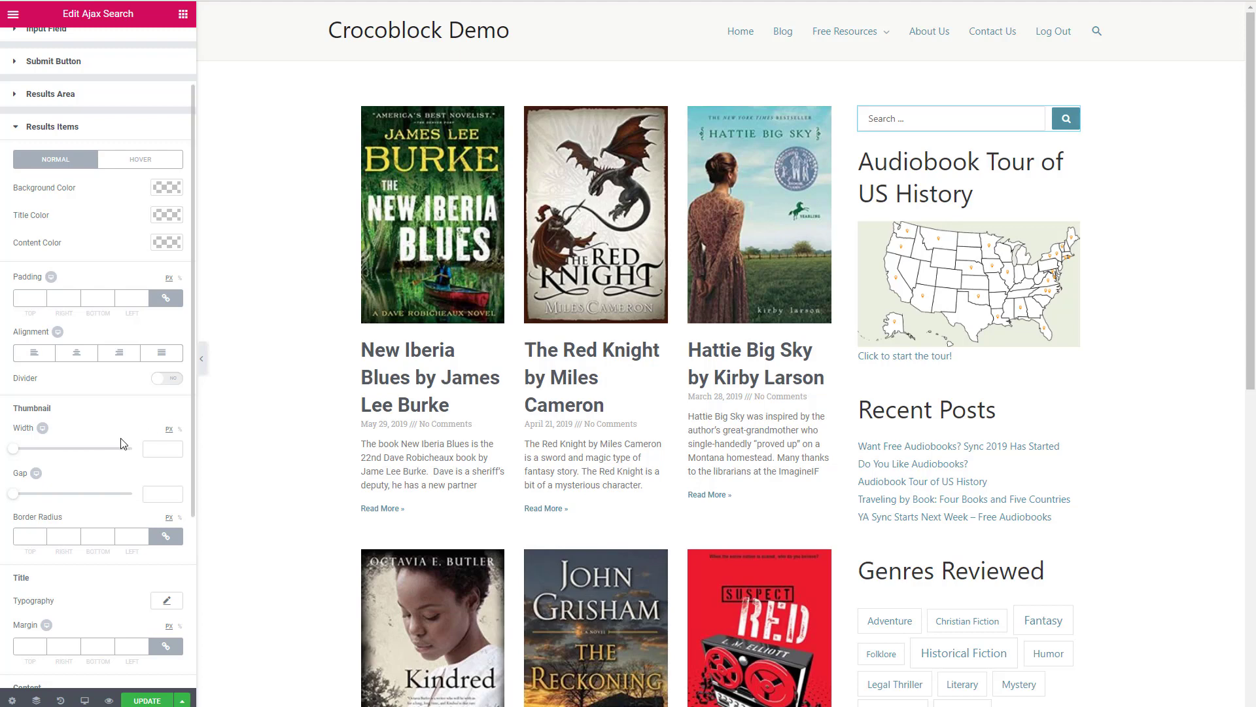
scroll(109, 451, down, 3)
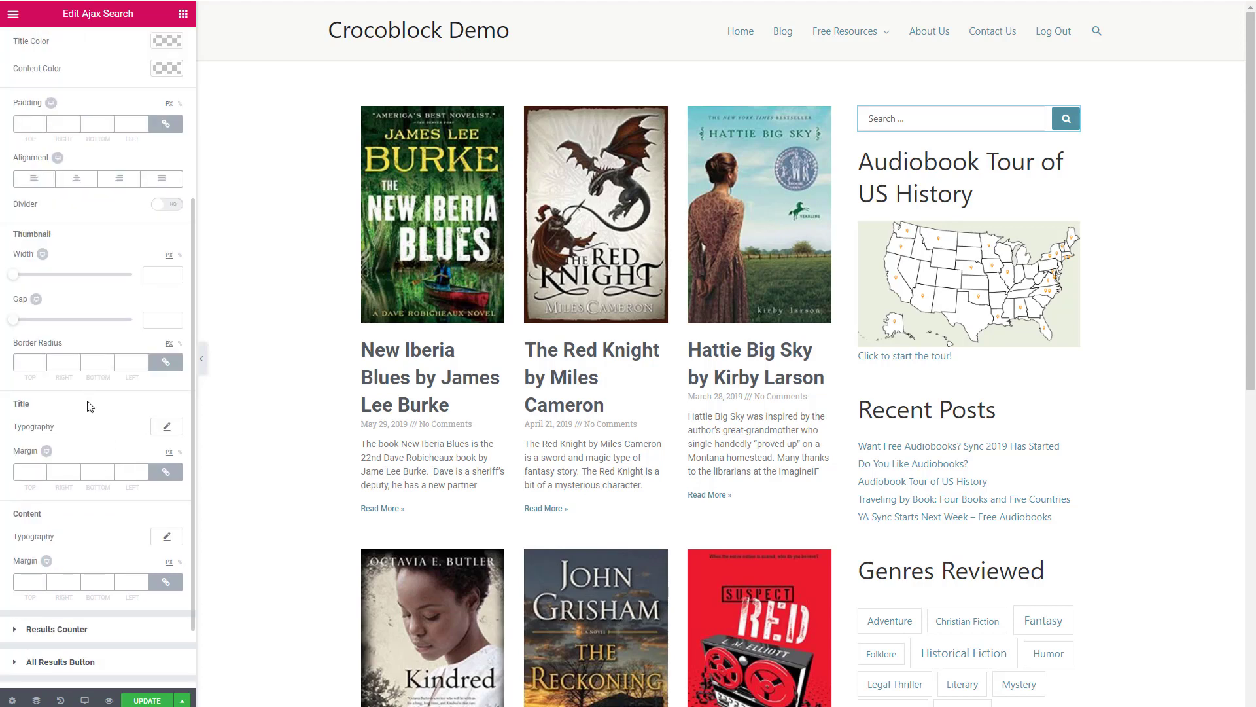
scroll(91, 422, down, 2)
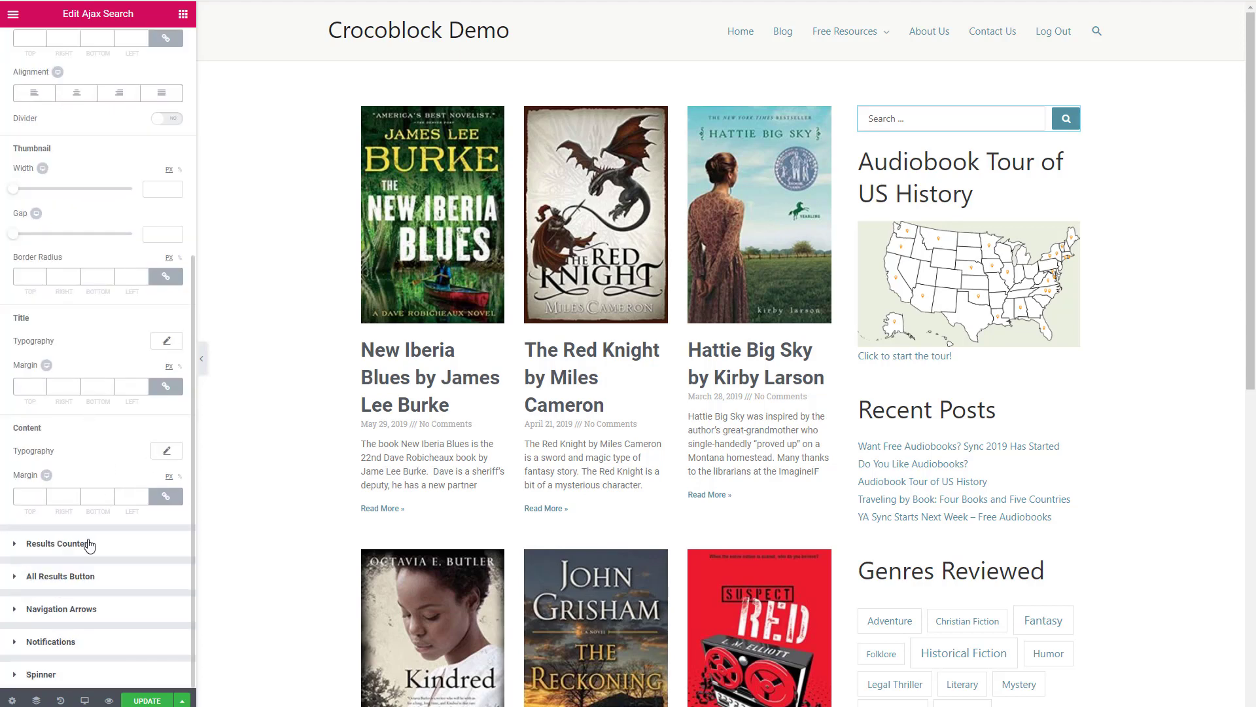
click(23, 579)
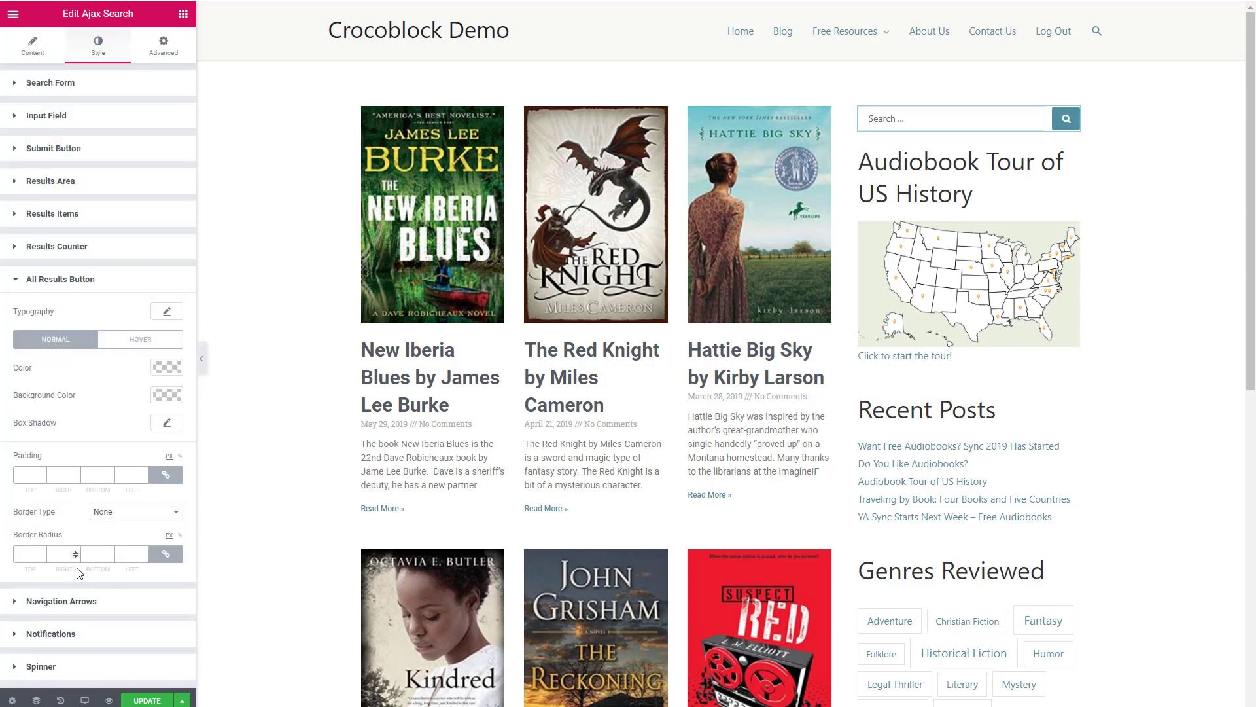
click(20, 634)
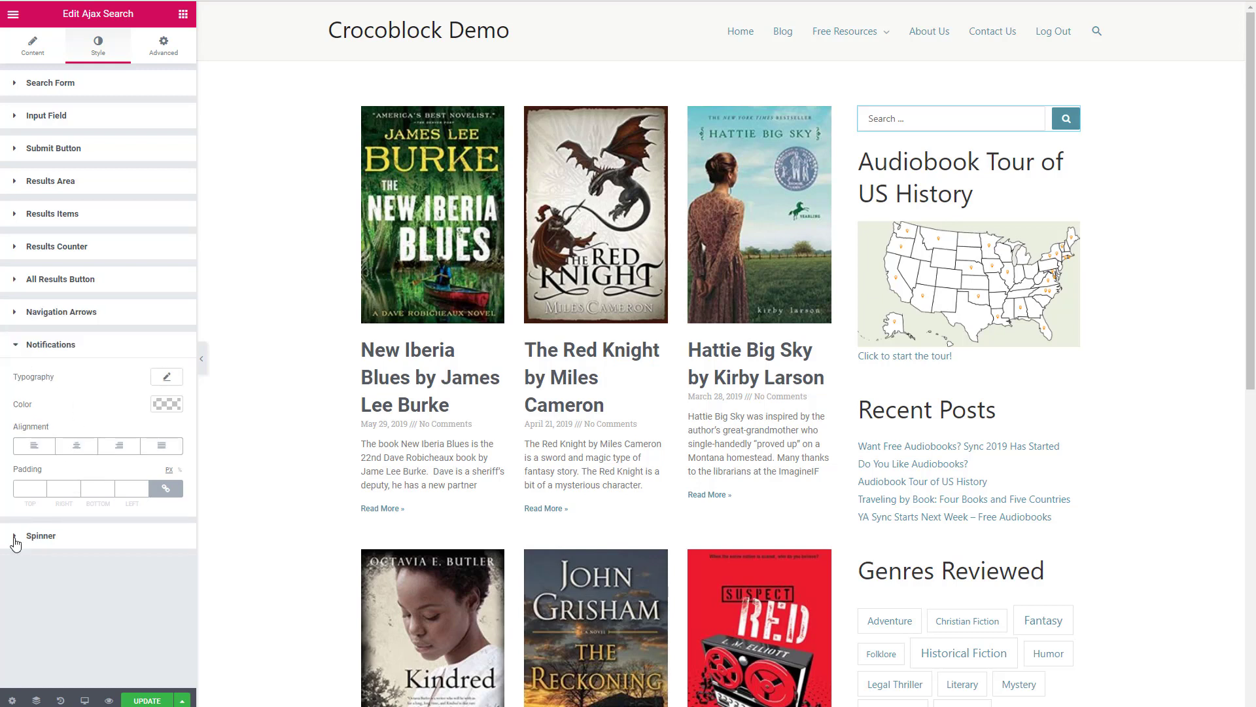
Set the spinner color to the copied teal #528f9e and update the page
click(17, 536)
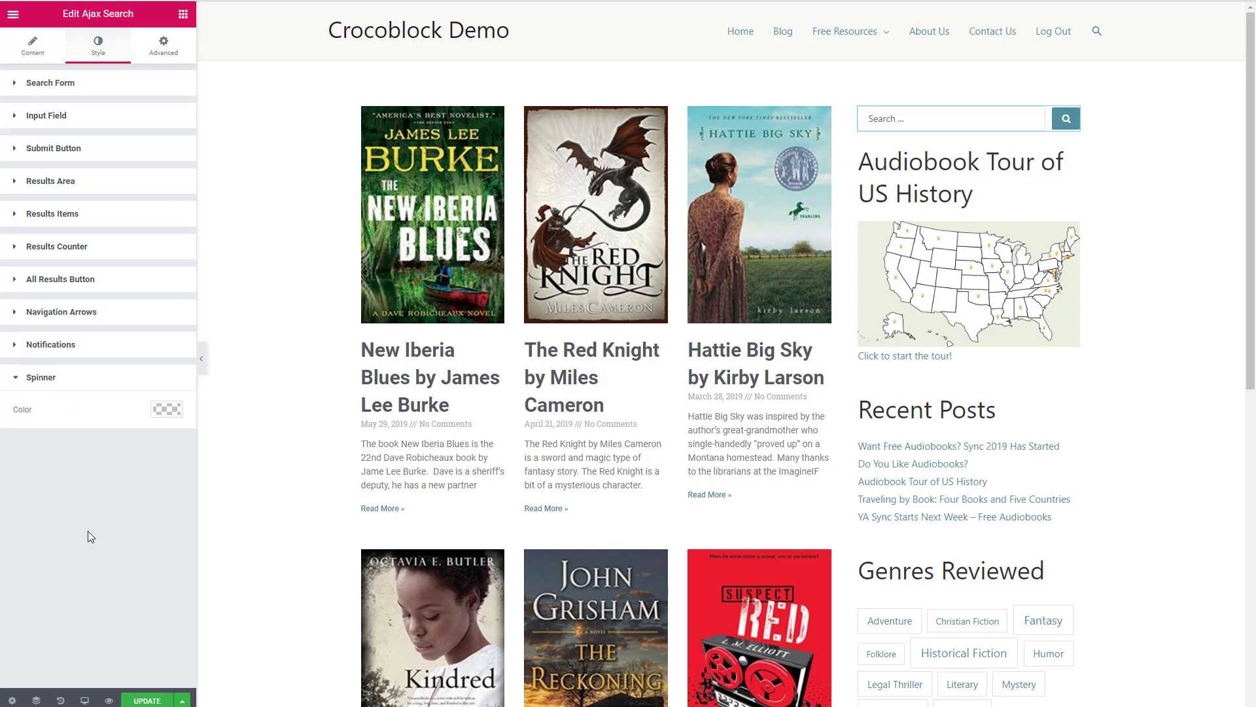
click(167, 409)
right_click(53, 411)
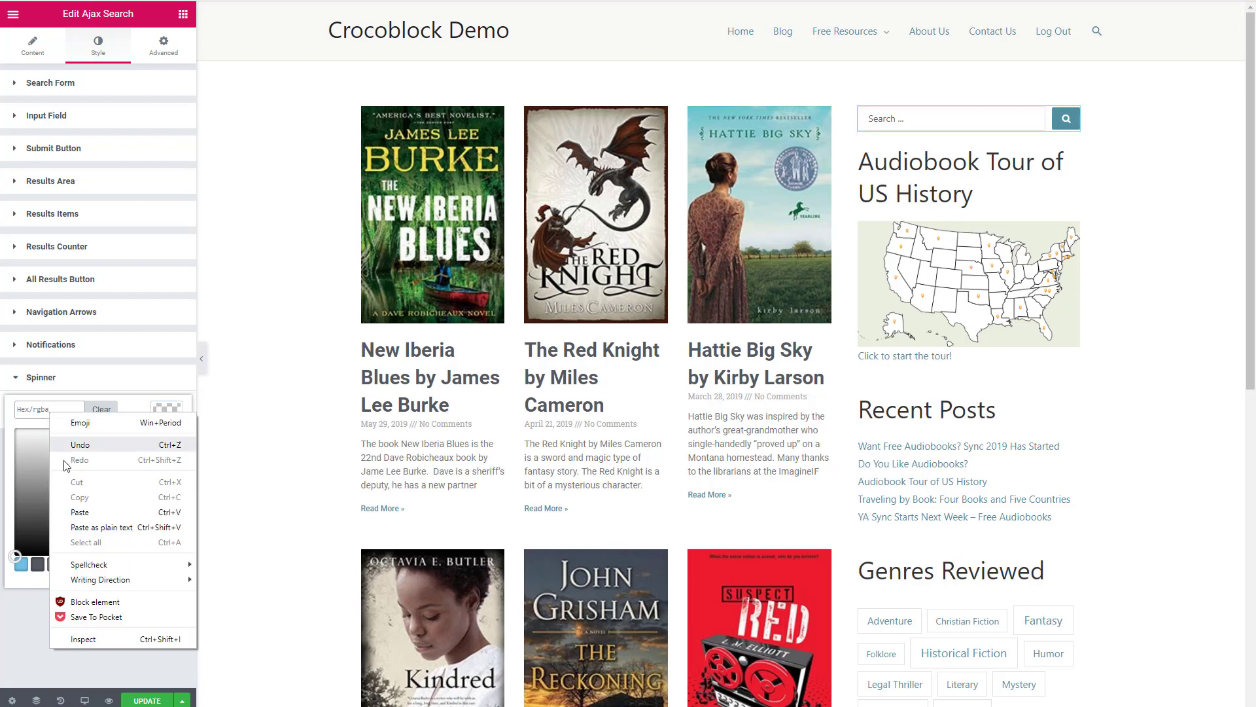
click(74, 514)
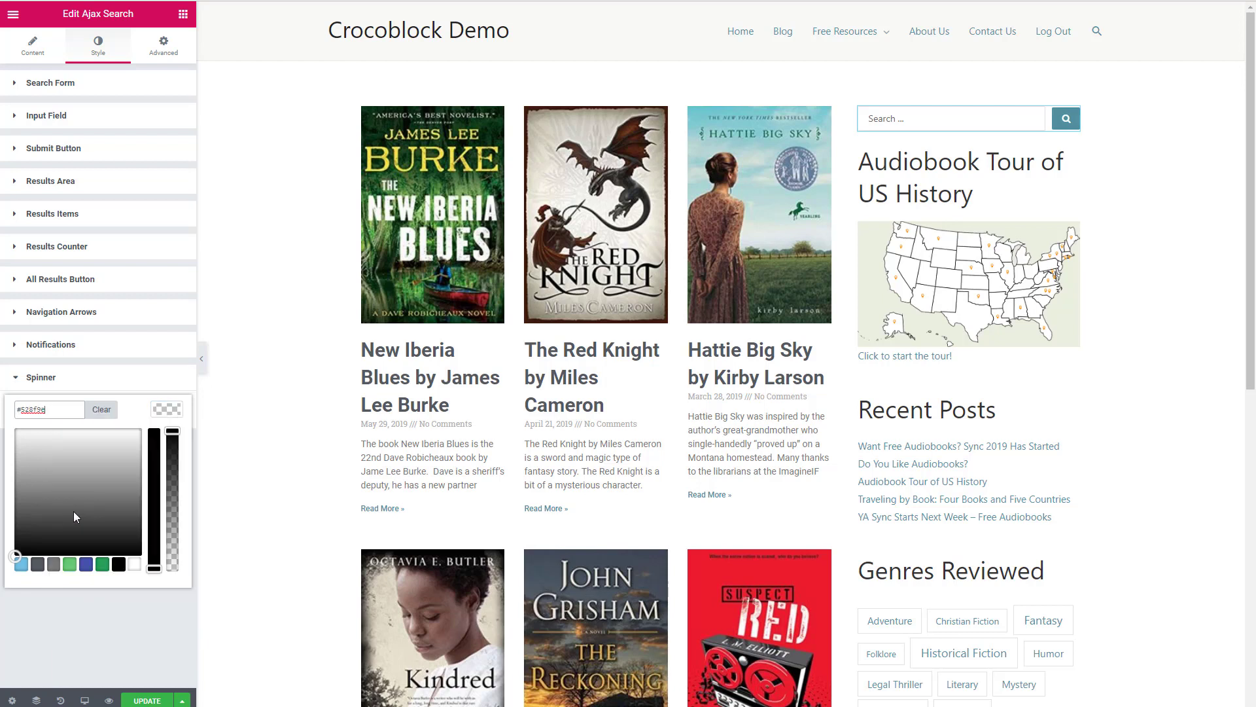
click(60, 597)
click(149, 700)
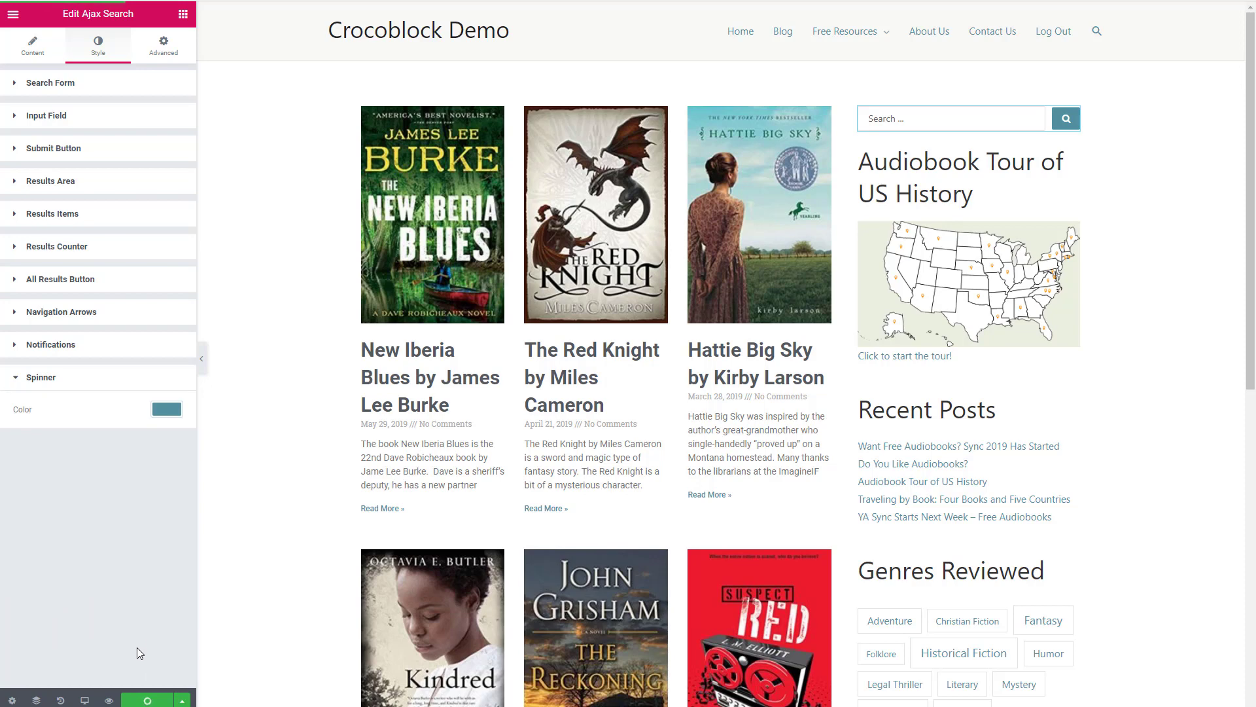
Preview the live page and test the sidebar search with "grisham"
click(109, 701)
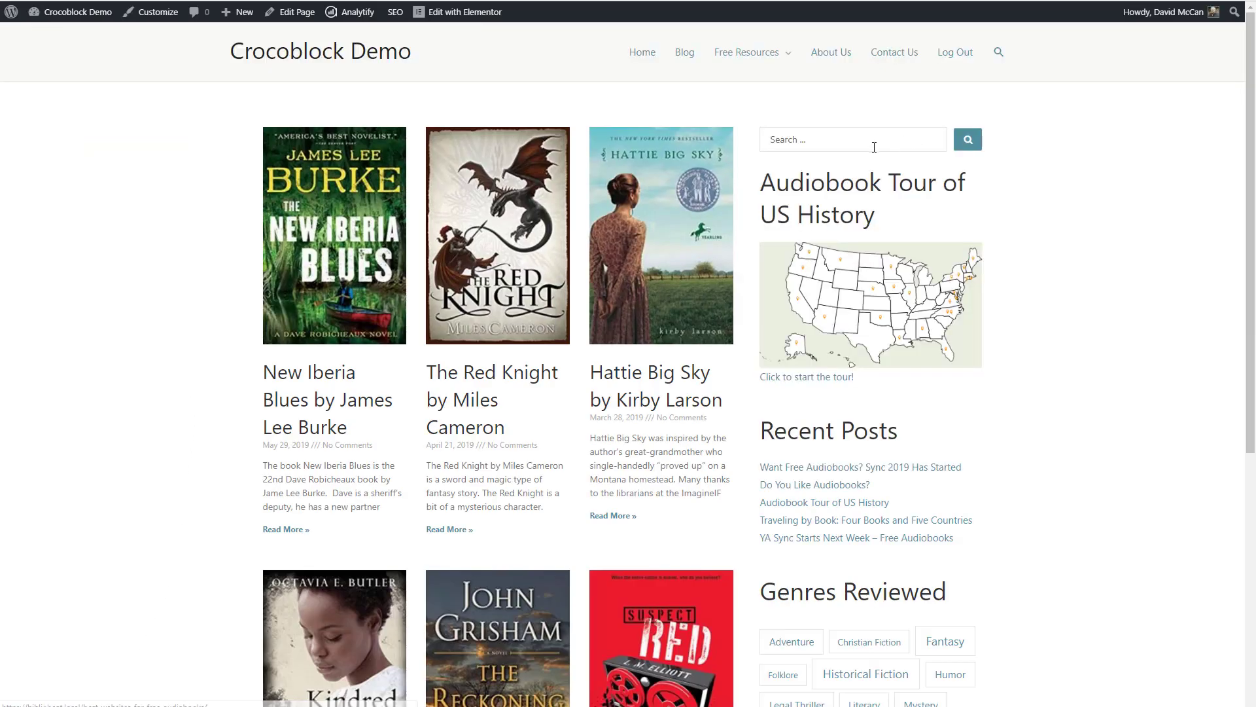
click(869, 139)
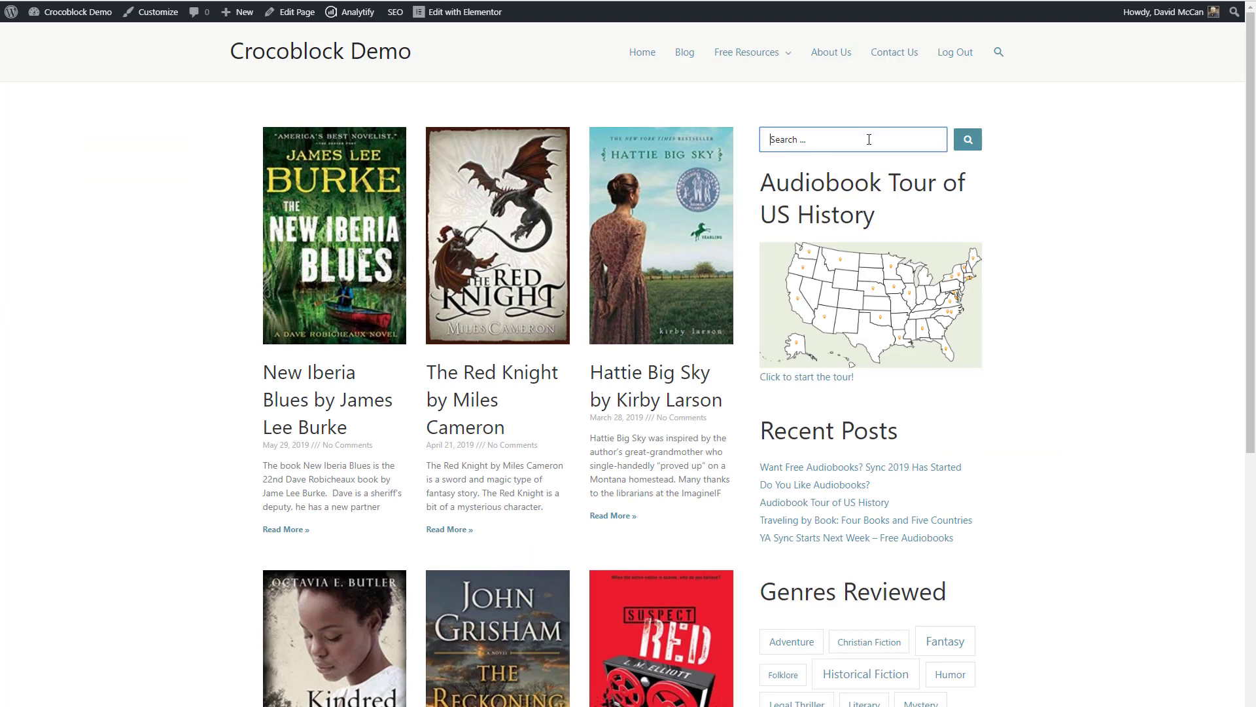
text(gris)
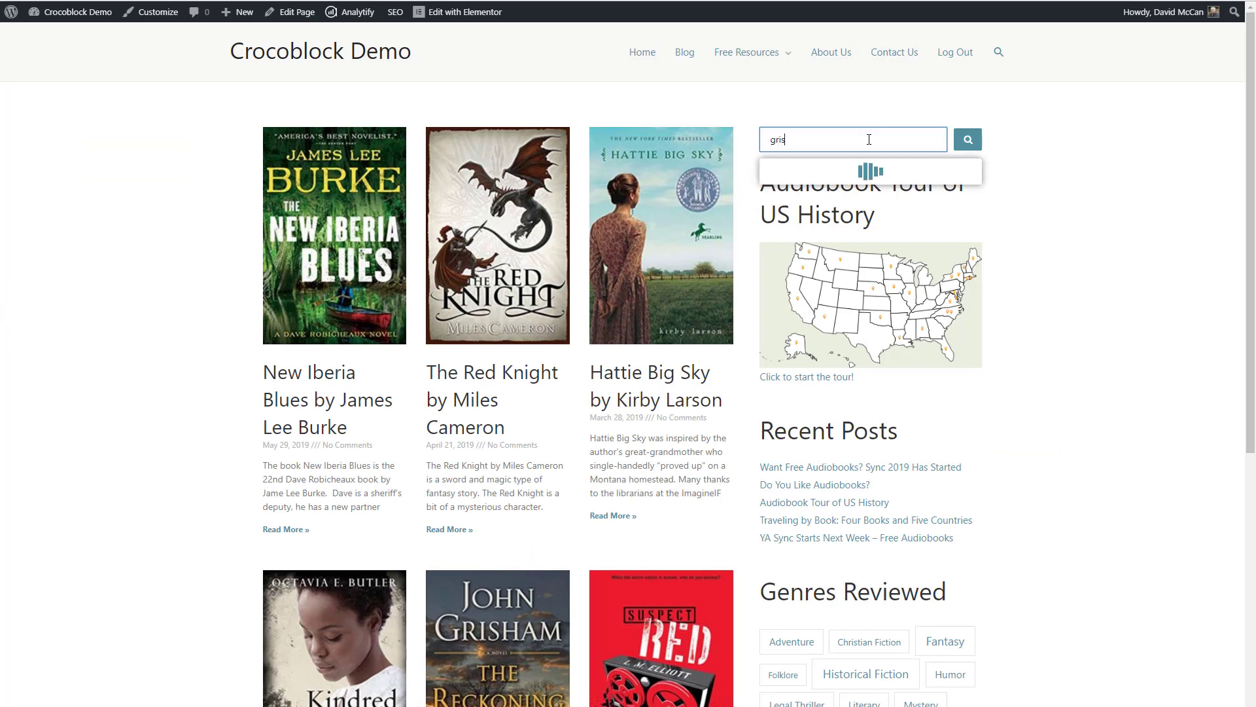
text(ham)
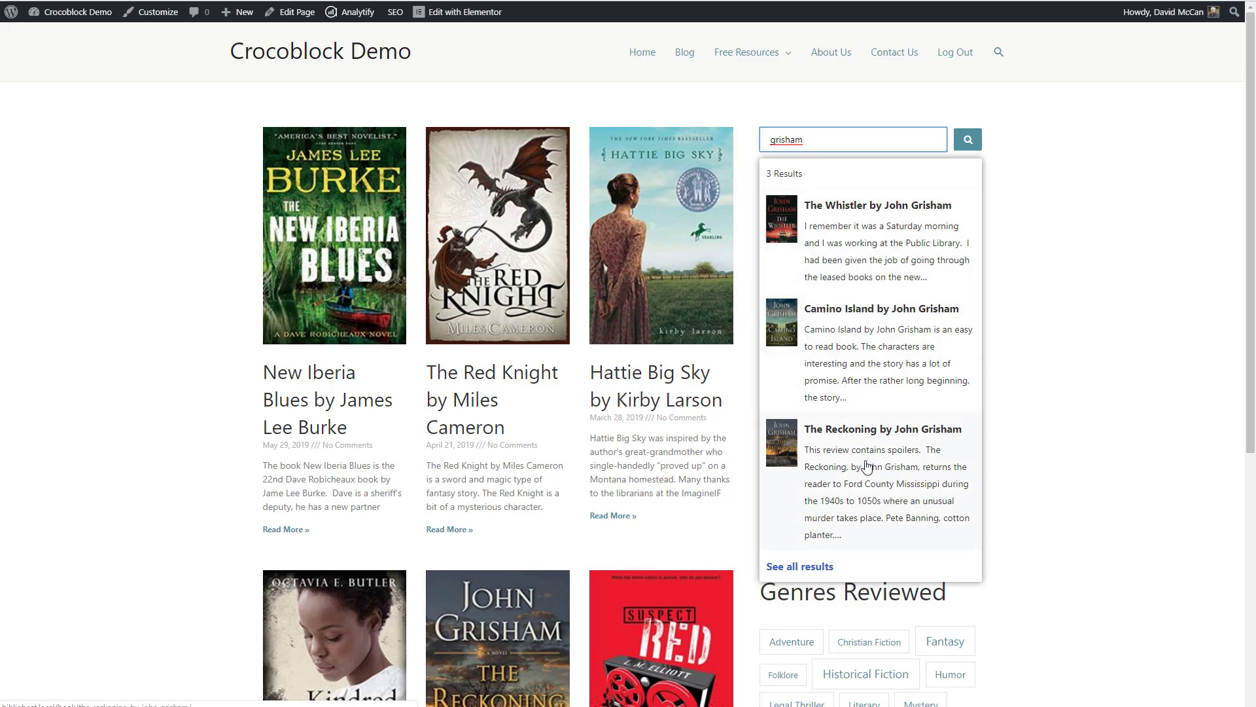
Replace the sidebar search term with "age" and look through the full list of results
drag(807, 137, 764, 136)
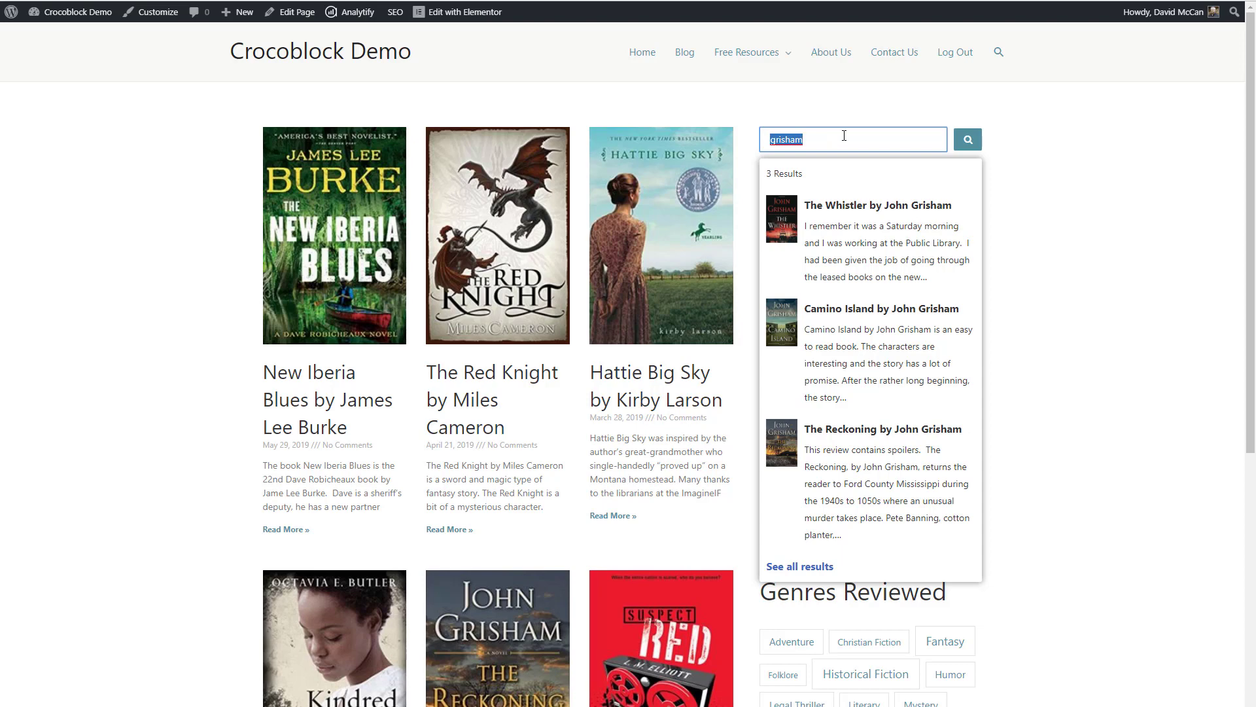
text(age)
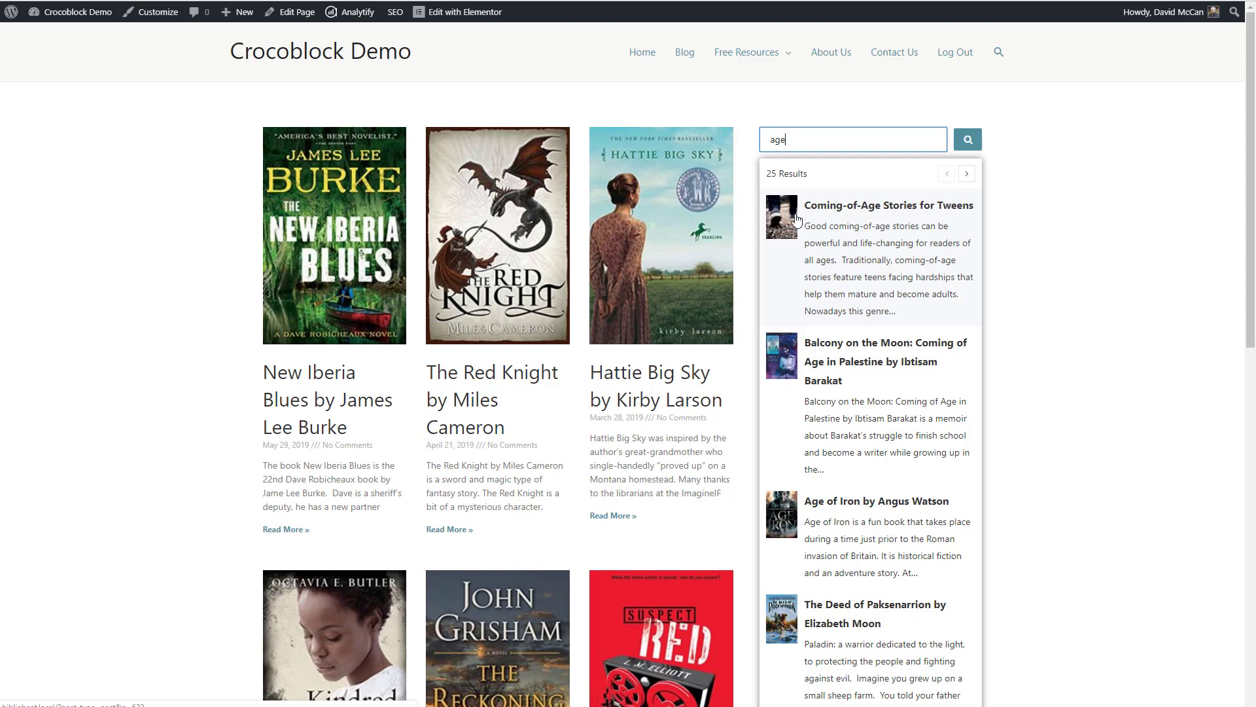
scroll(847, 351, down, 3)
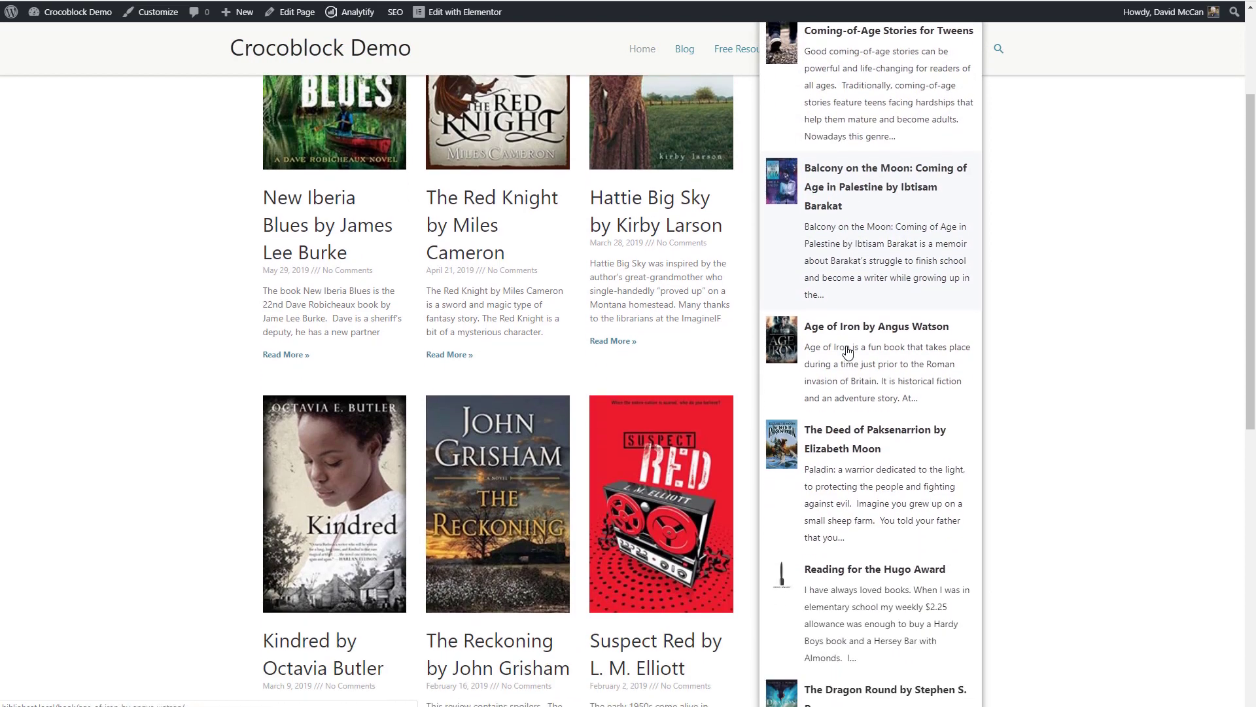
scroll(848, 352, down, 4)
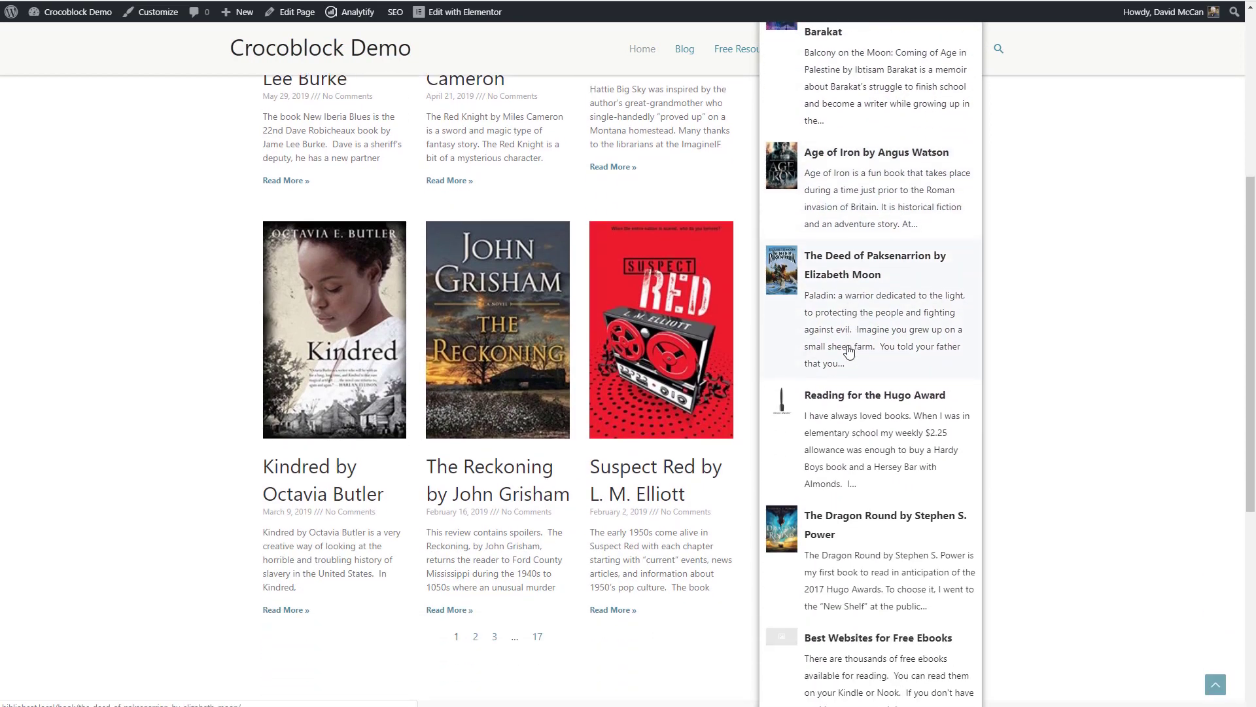
scroll(826, 316, down, 2)
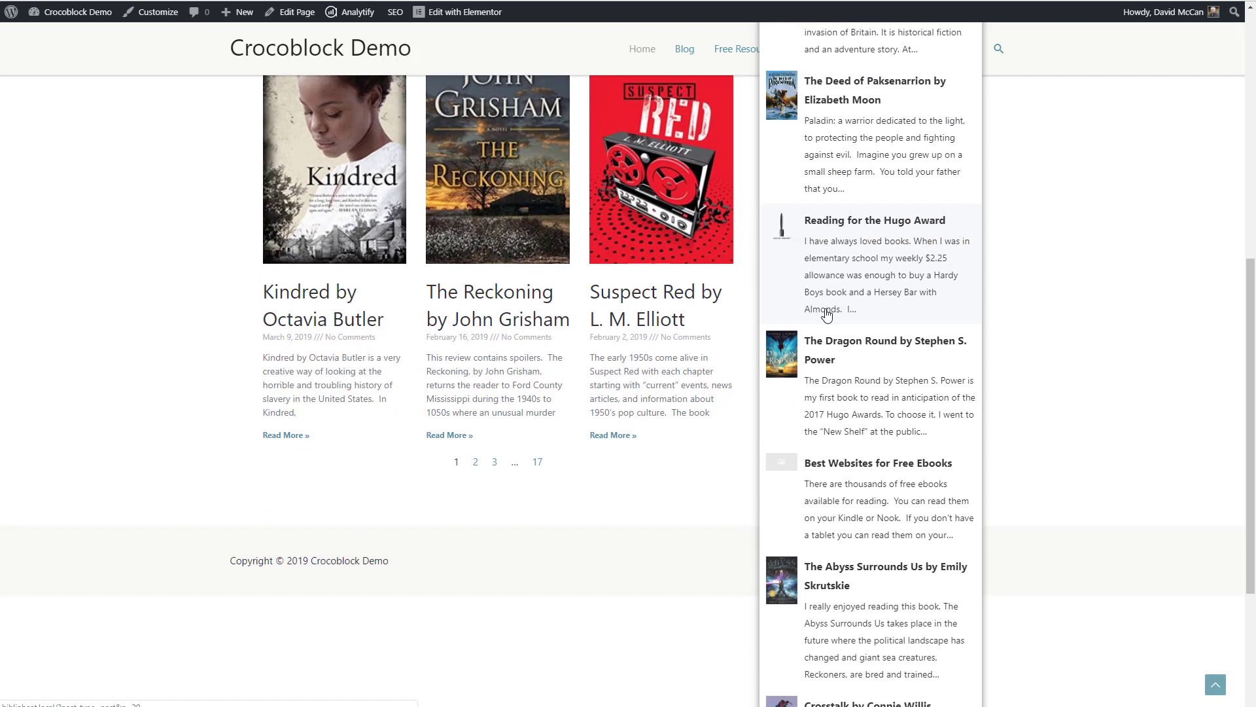
scroll(841, 382, down, 3)
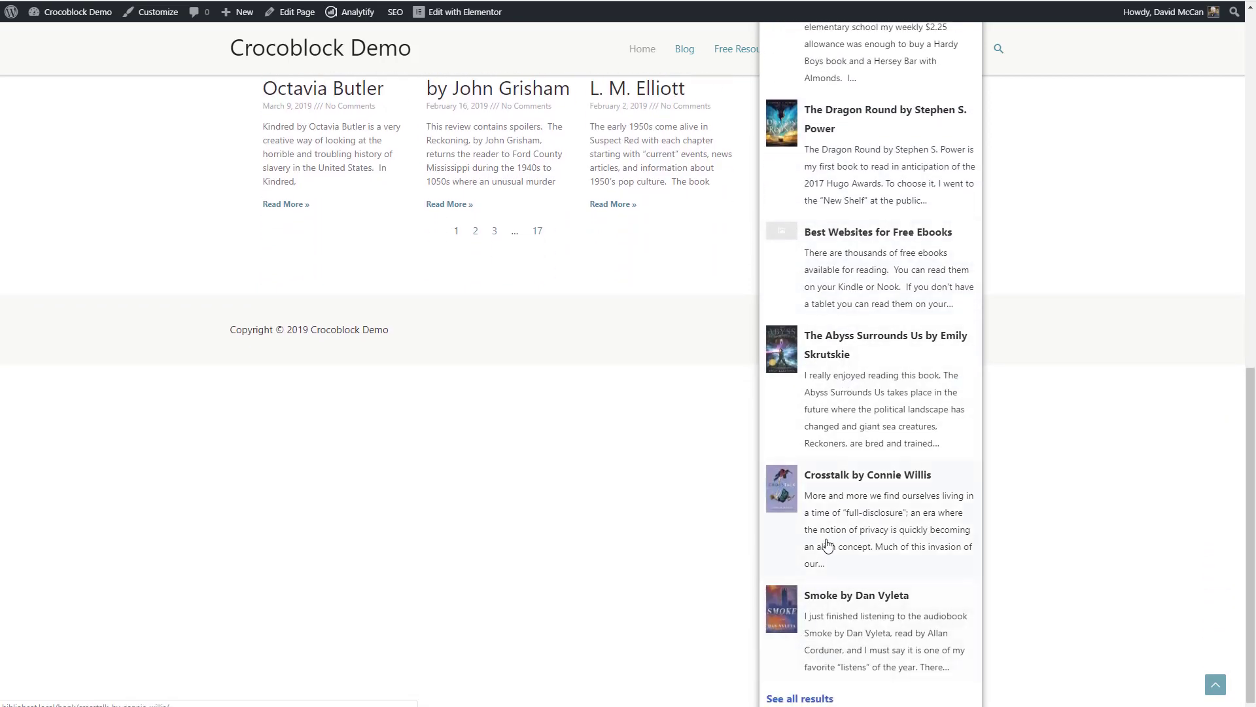
scroll(828, 543, up, 5)
scroll(828, 541, up, 6)
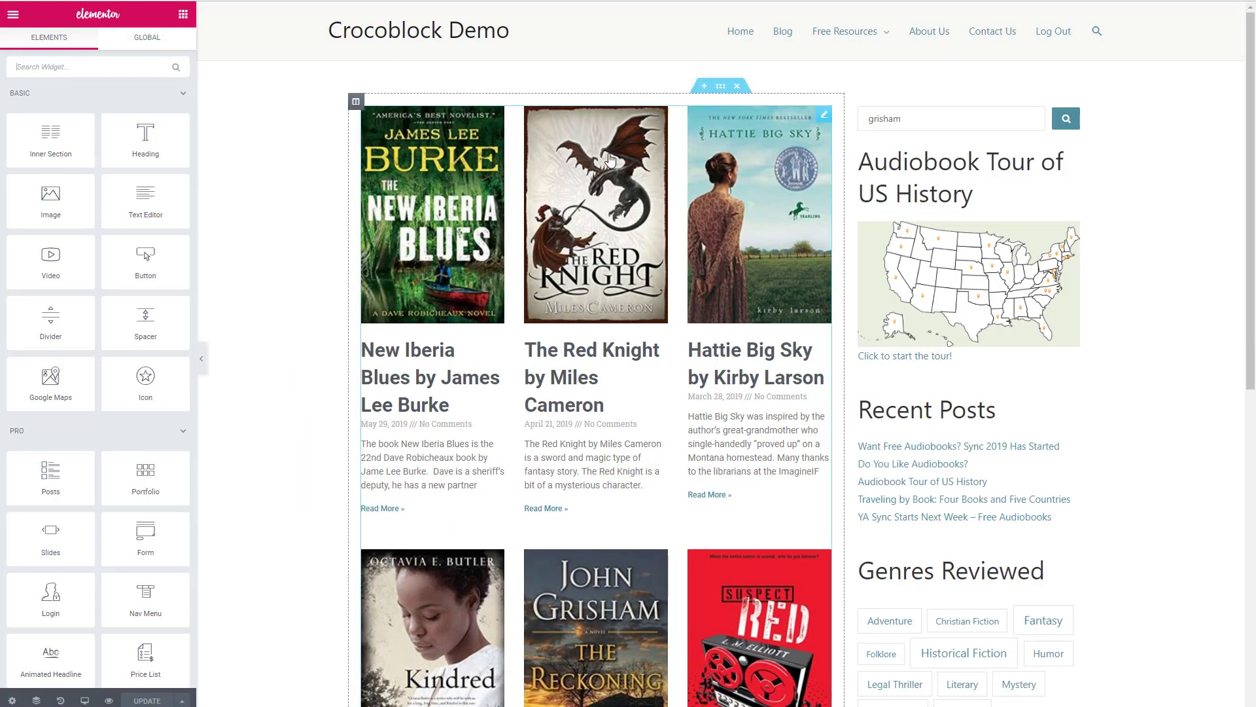
Set the Ajax Search widget's number of results displayed on one search page to 5 and update the page
click(948, 152)
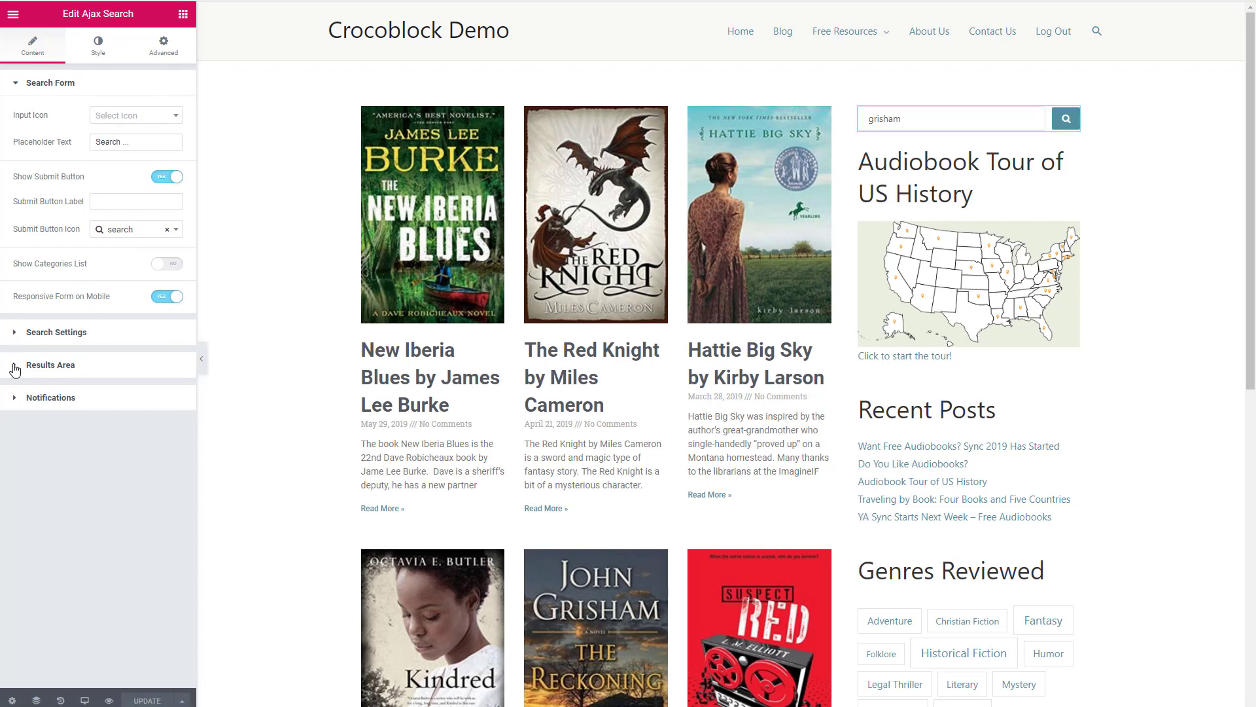
click(14, 369)
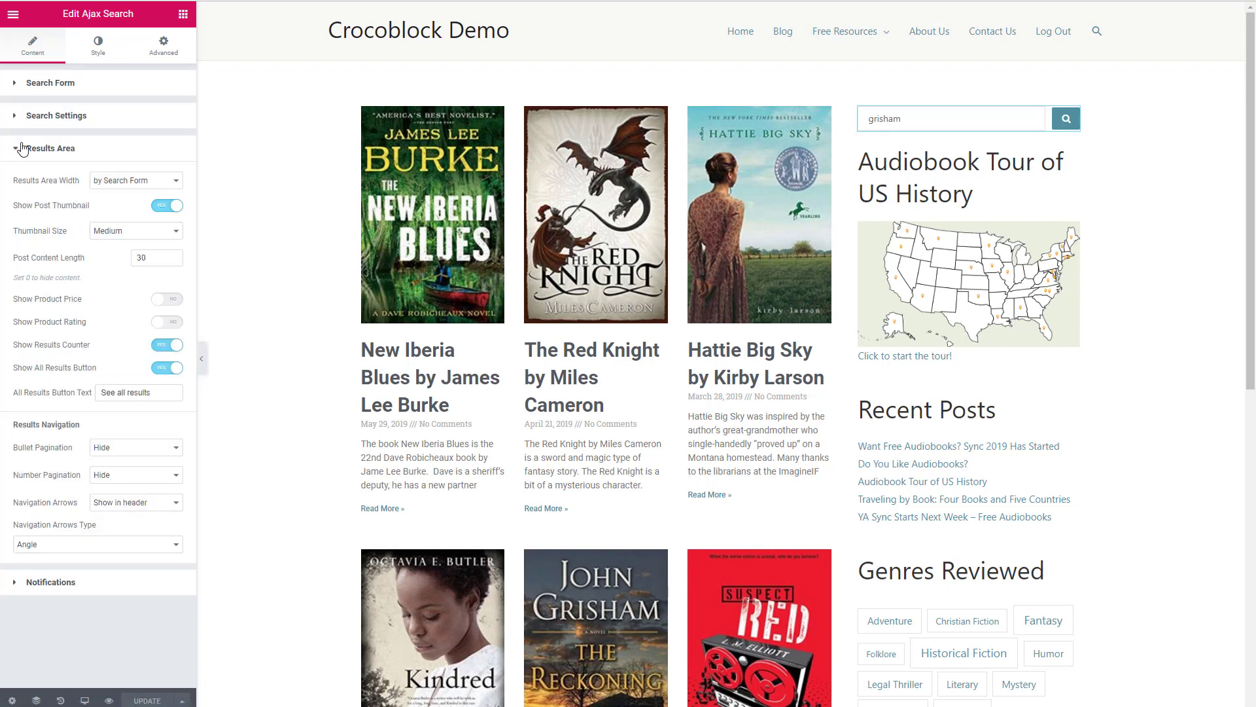
click(15, 118)
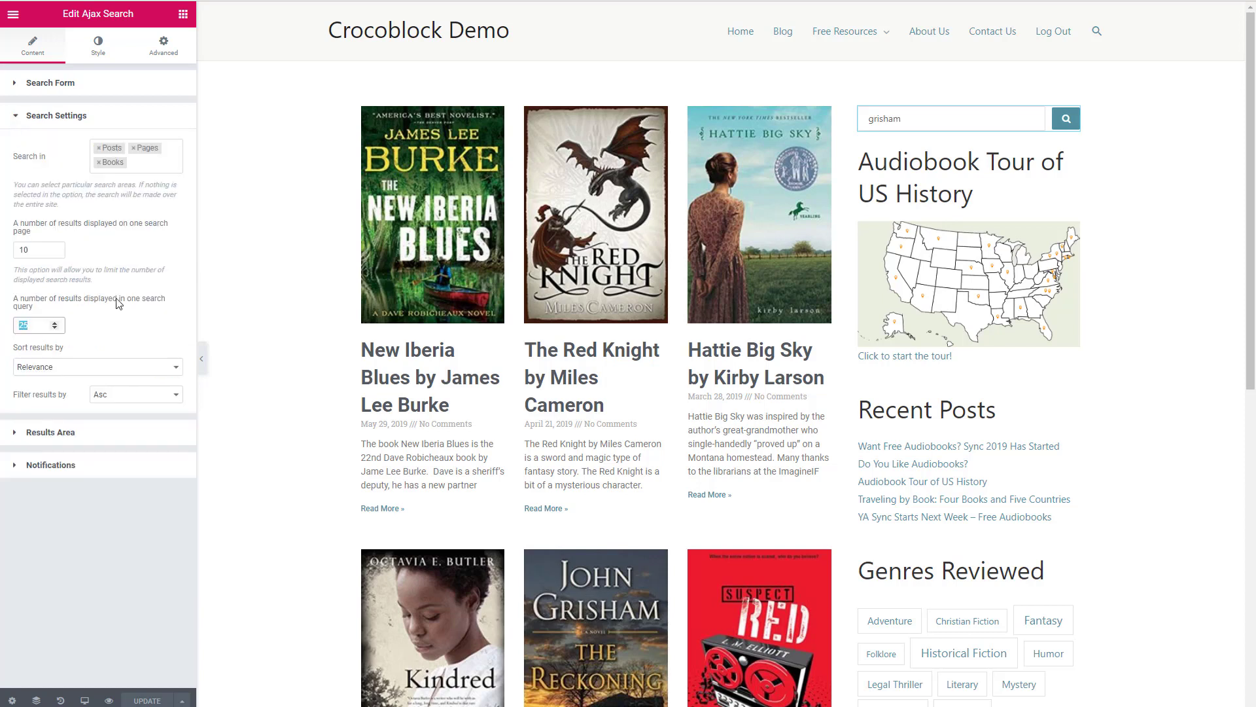
double_click(14, 250)
text(5)
drag(37, 322, 12, 330)
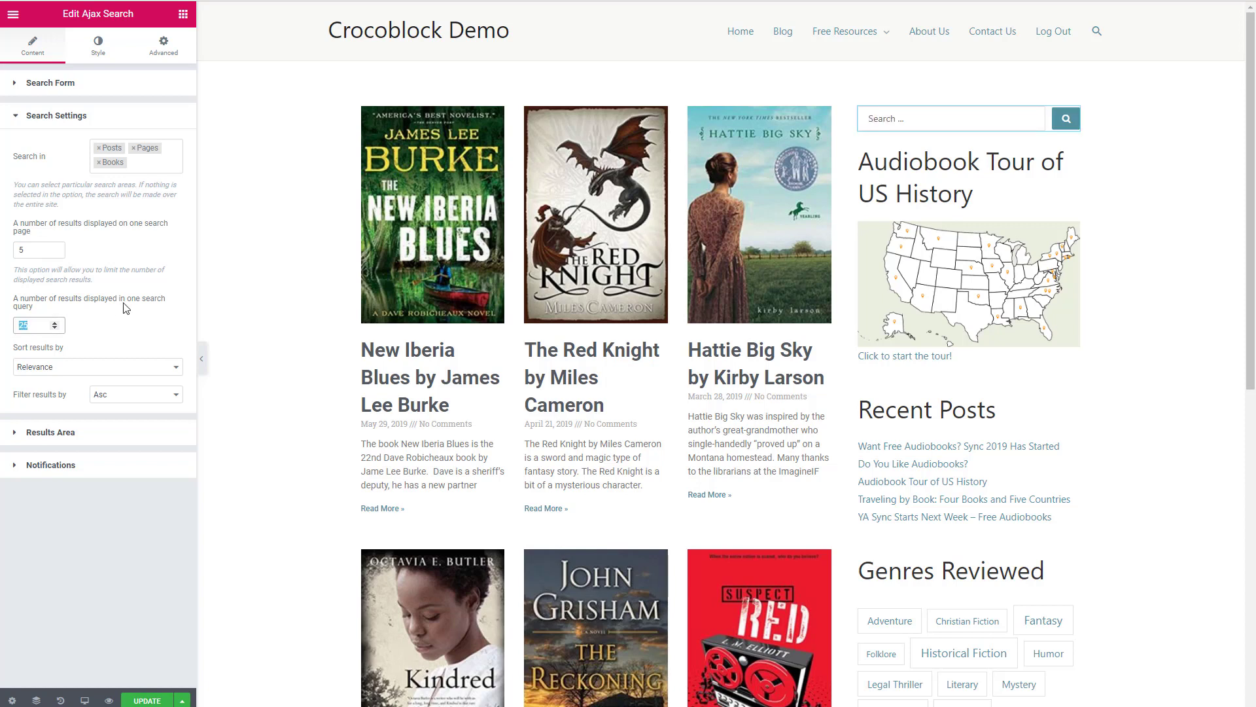
click(147, 700)
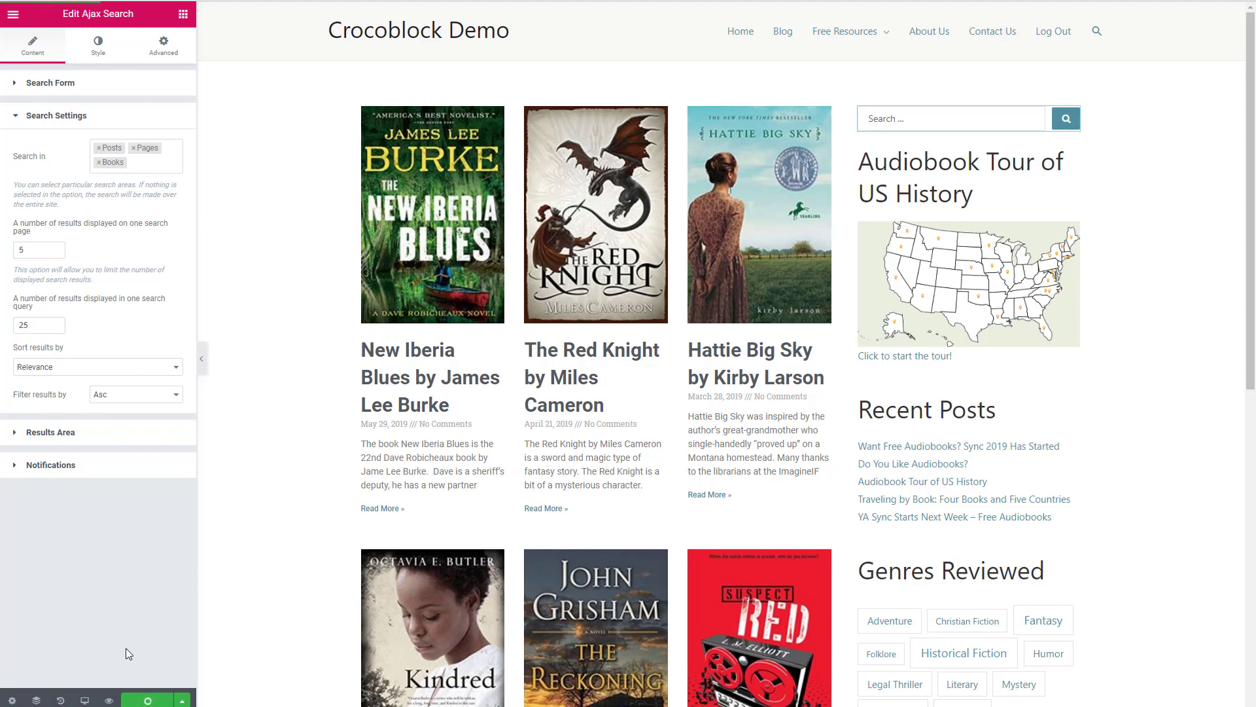
Preview the live page, search the sidebar for "age" and look over the first page of results
click(109, 701)
click(825, 139)
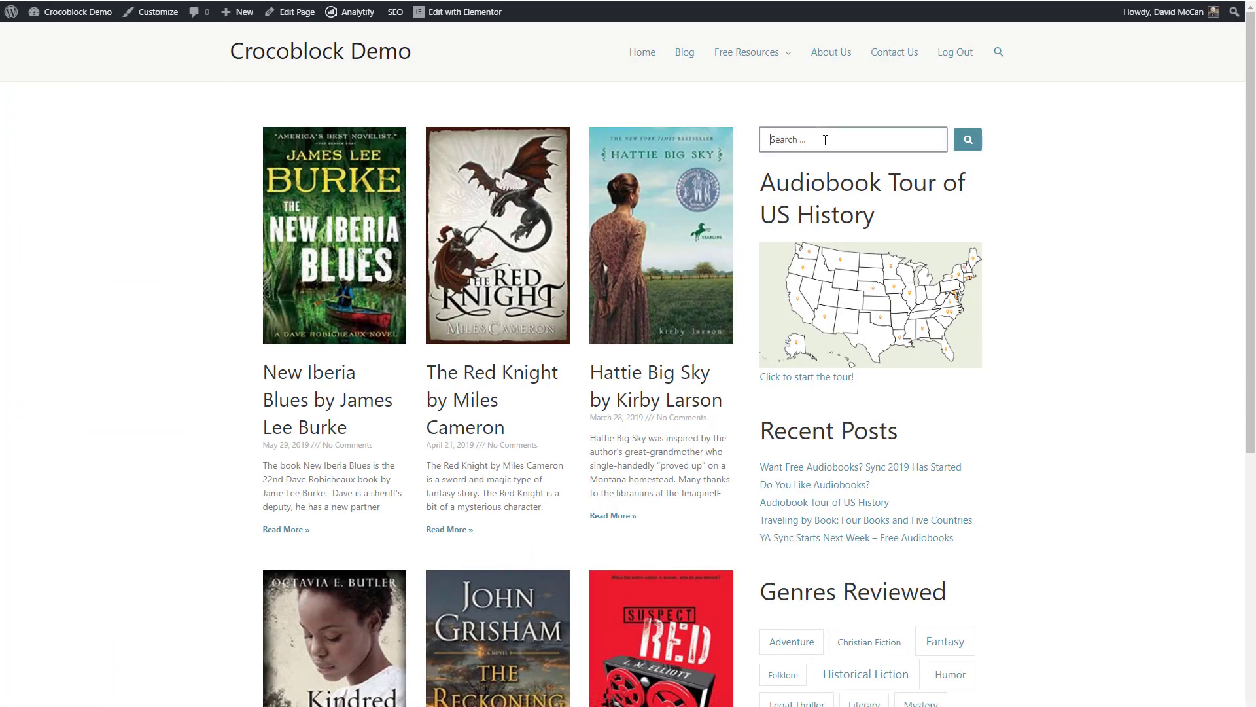
text(age)
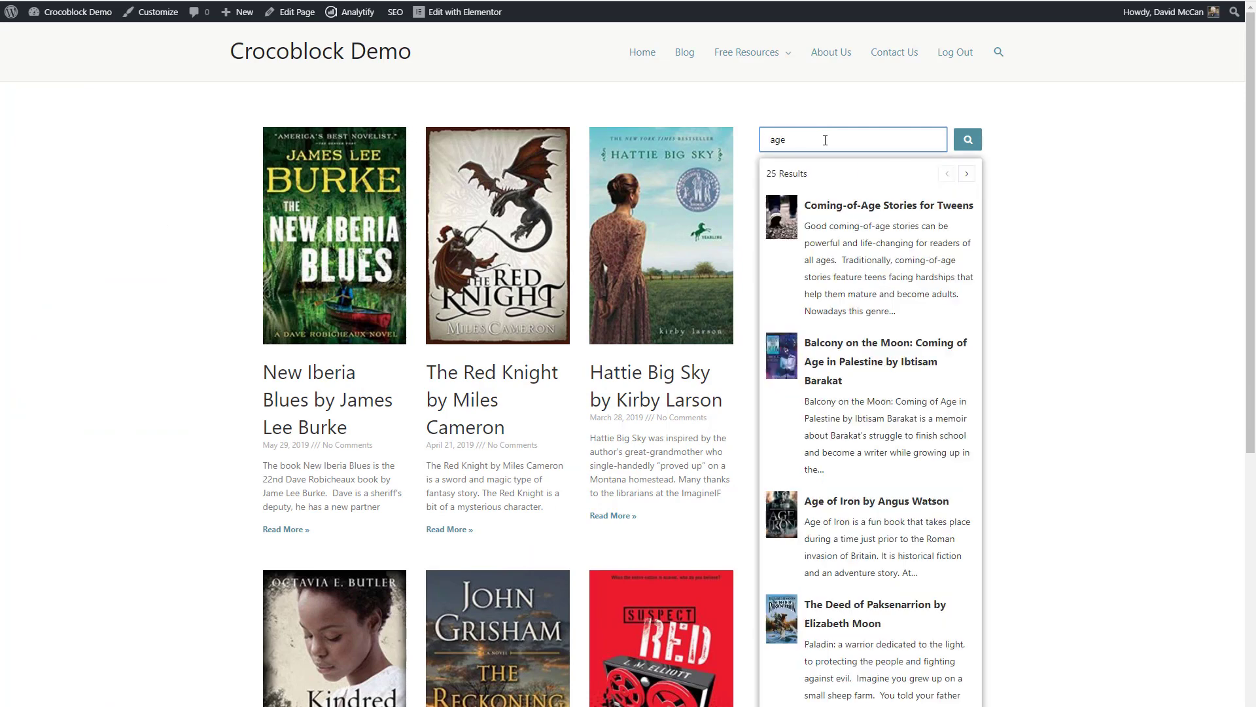
scroll(852, 216, down, 1)
scroll(852, 216, down, 1)
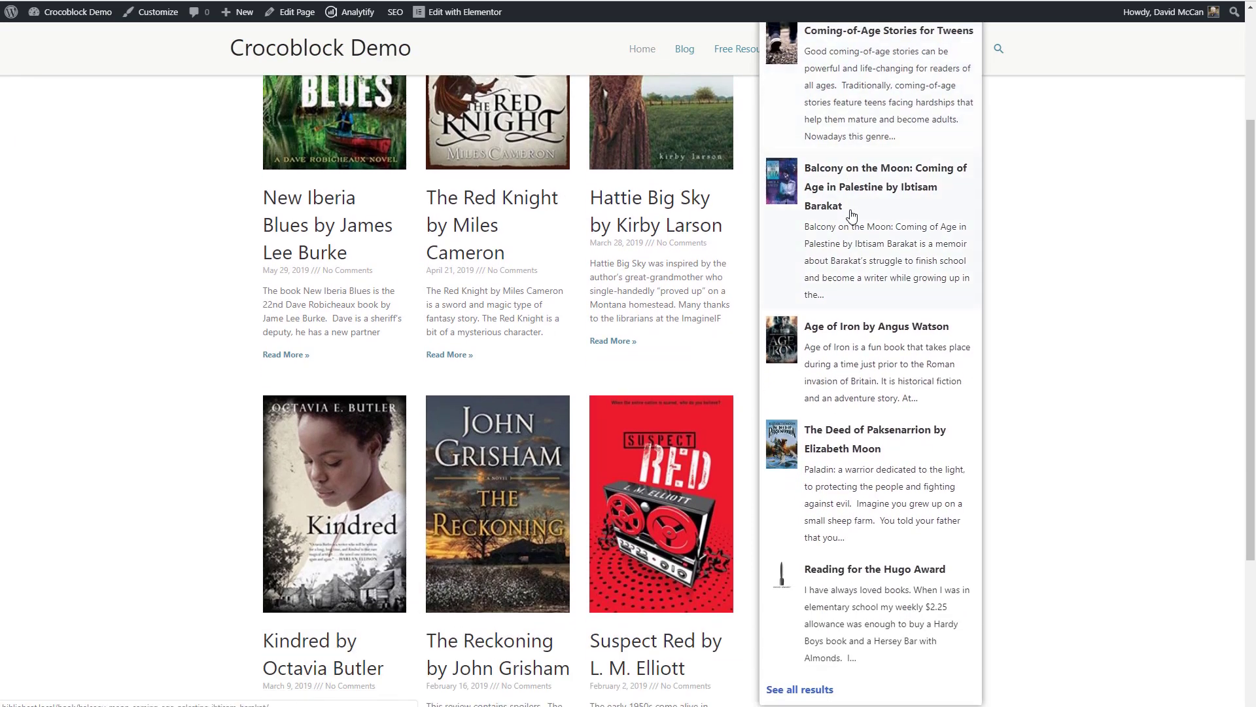
scroll(852, 215, up, 1)
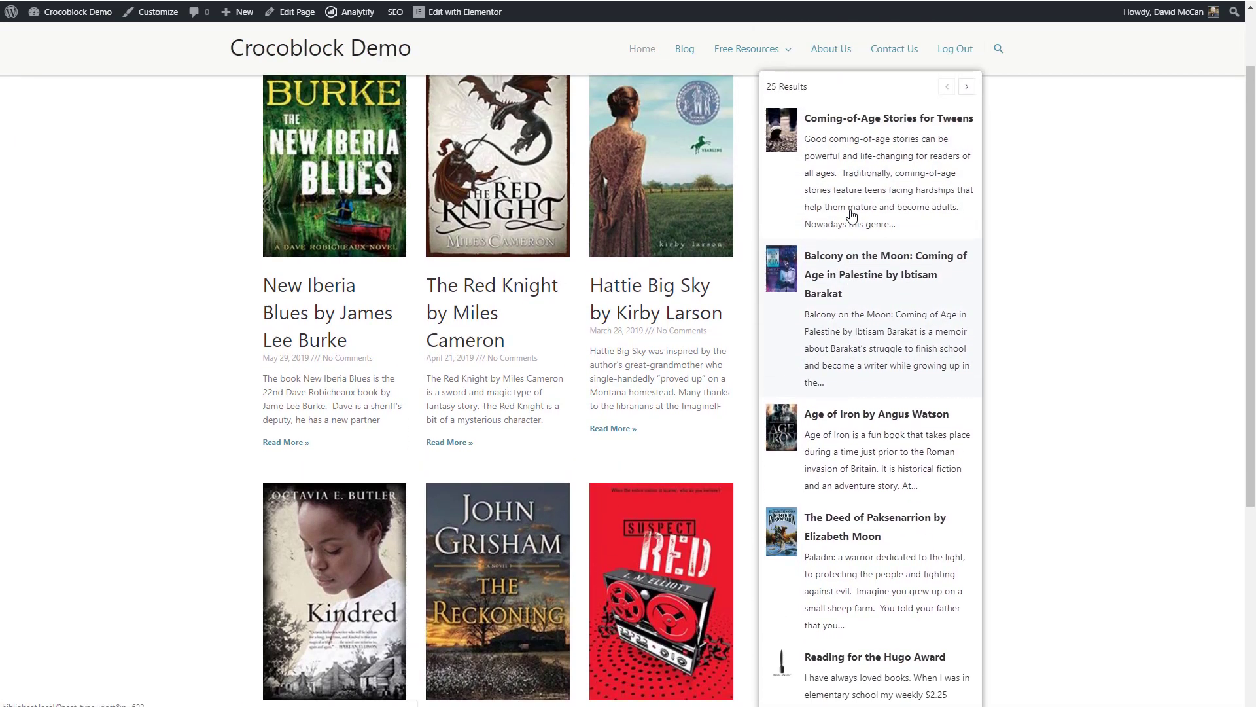
Page forward through the "age" search results to the fourth page
click(967, 87)
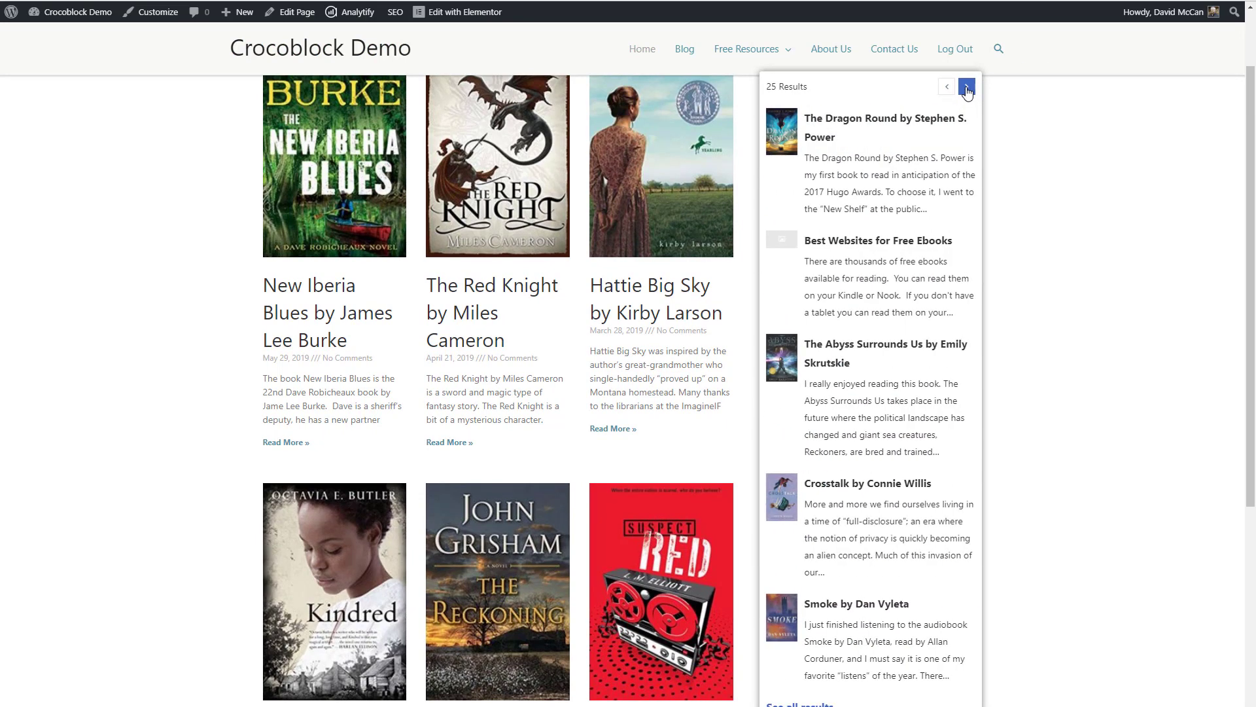
click(967, 88)
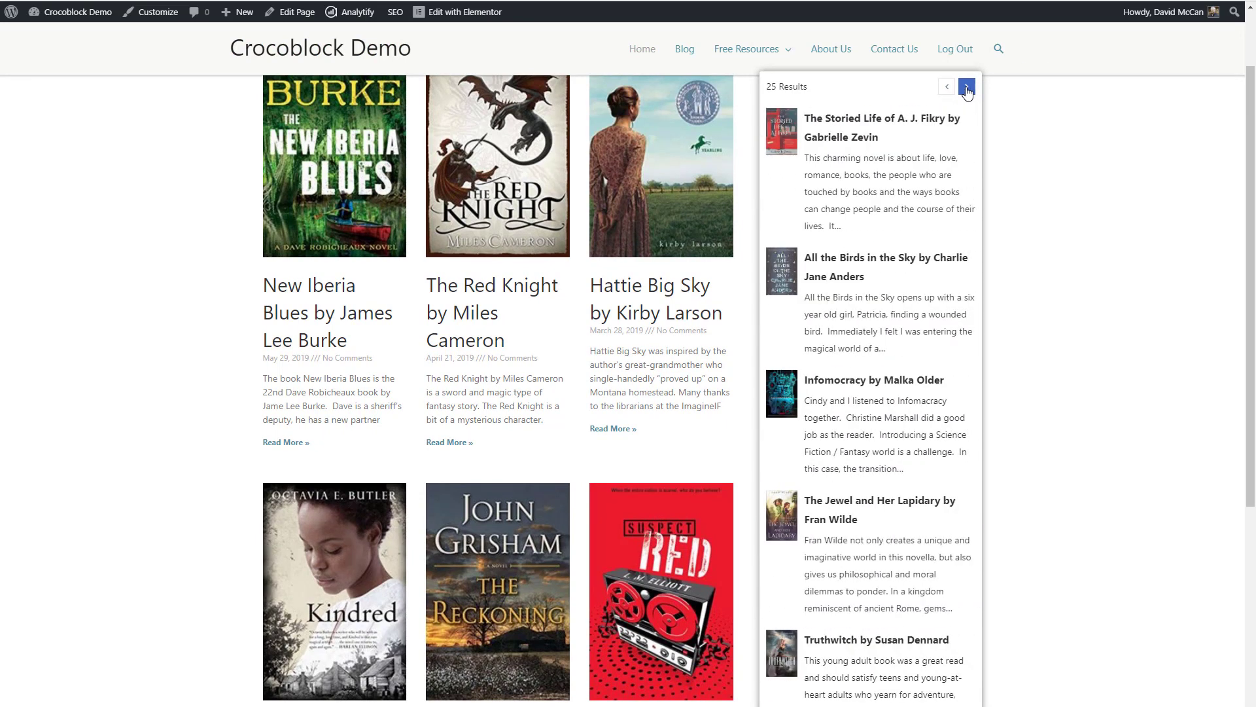
click(967, 88)
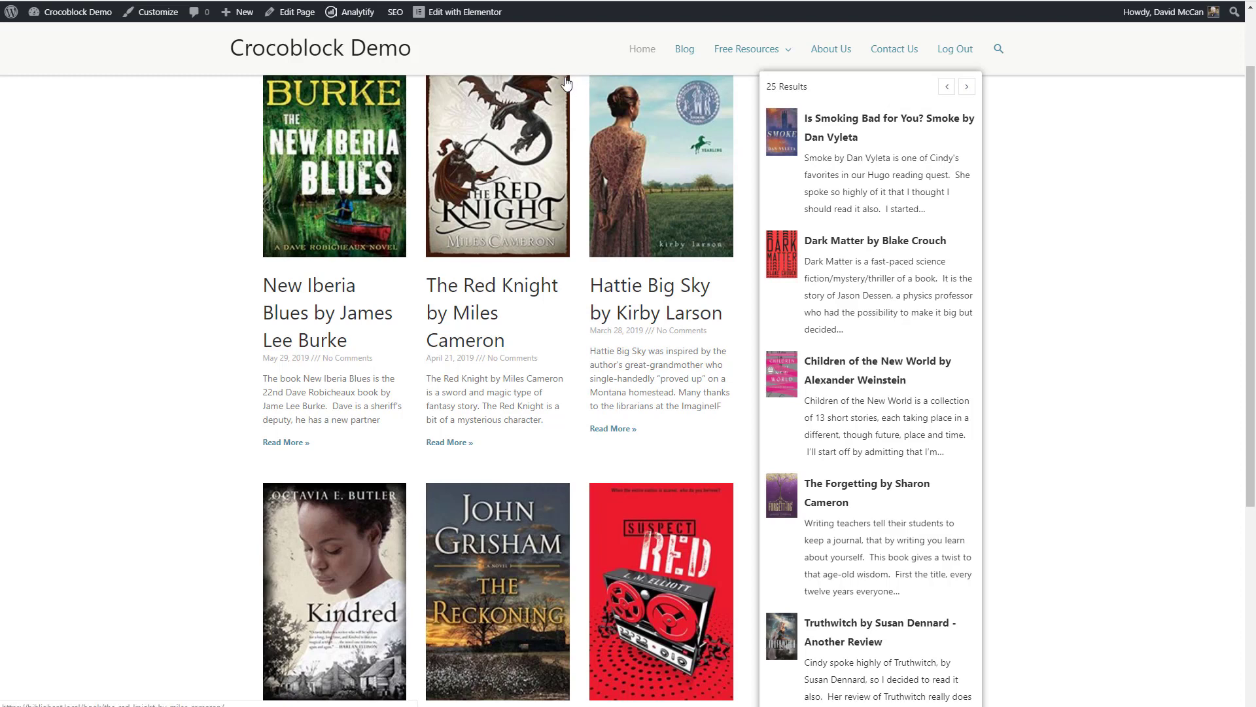
Switch to the Crocoblock website's Plugins page and look through all the Jet plugins down to the purchase options
click(551, 63)
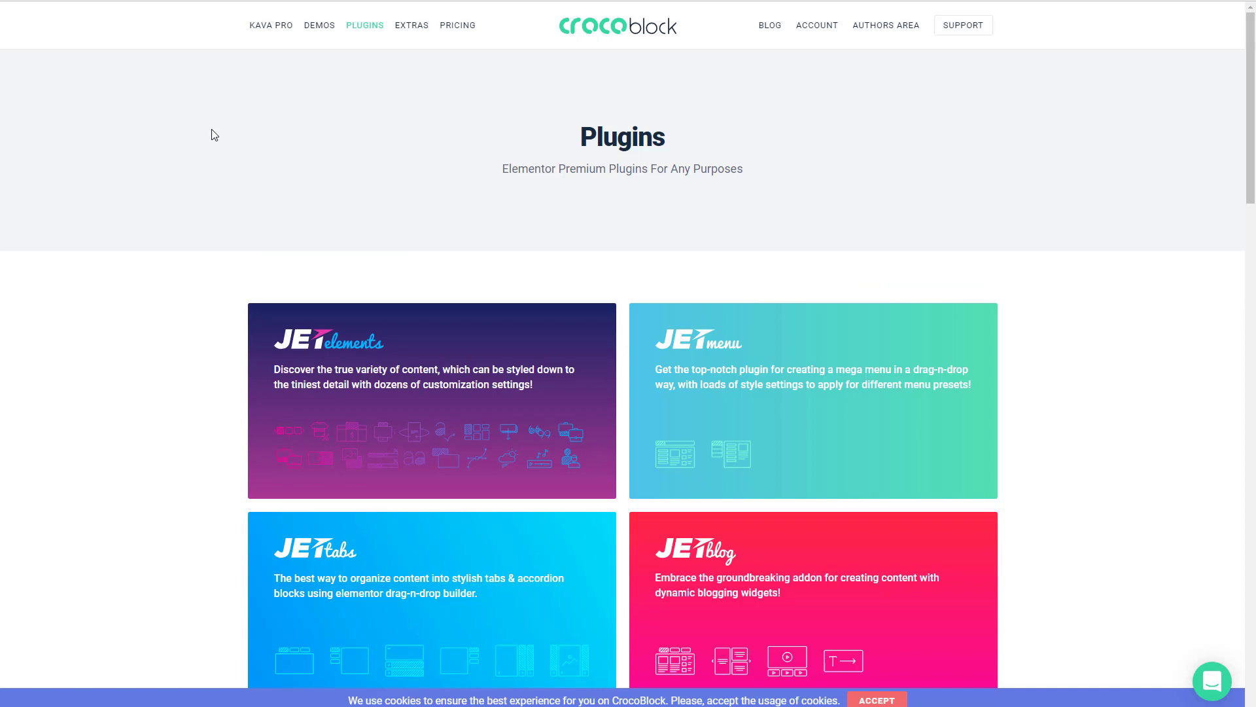
scroll(215, 135, down, 1)
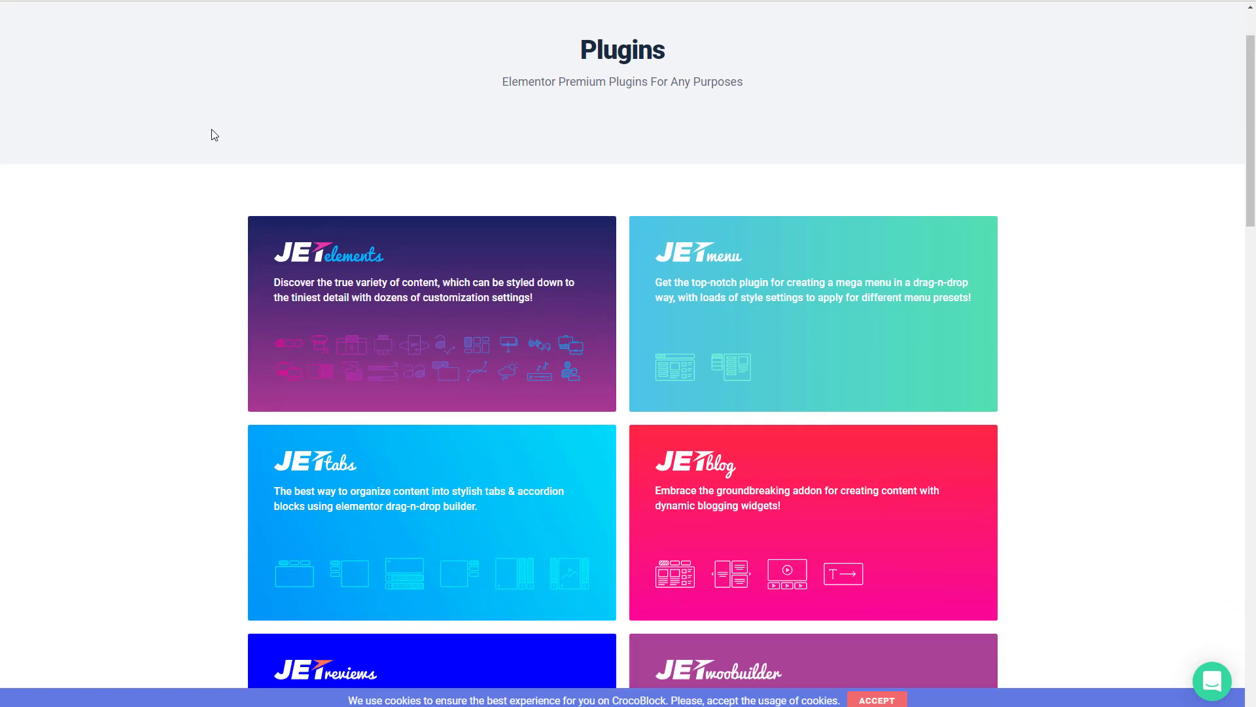
scroll(215, 136, down, 1)
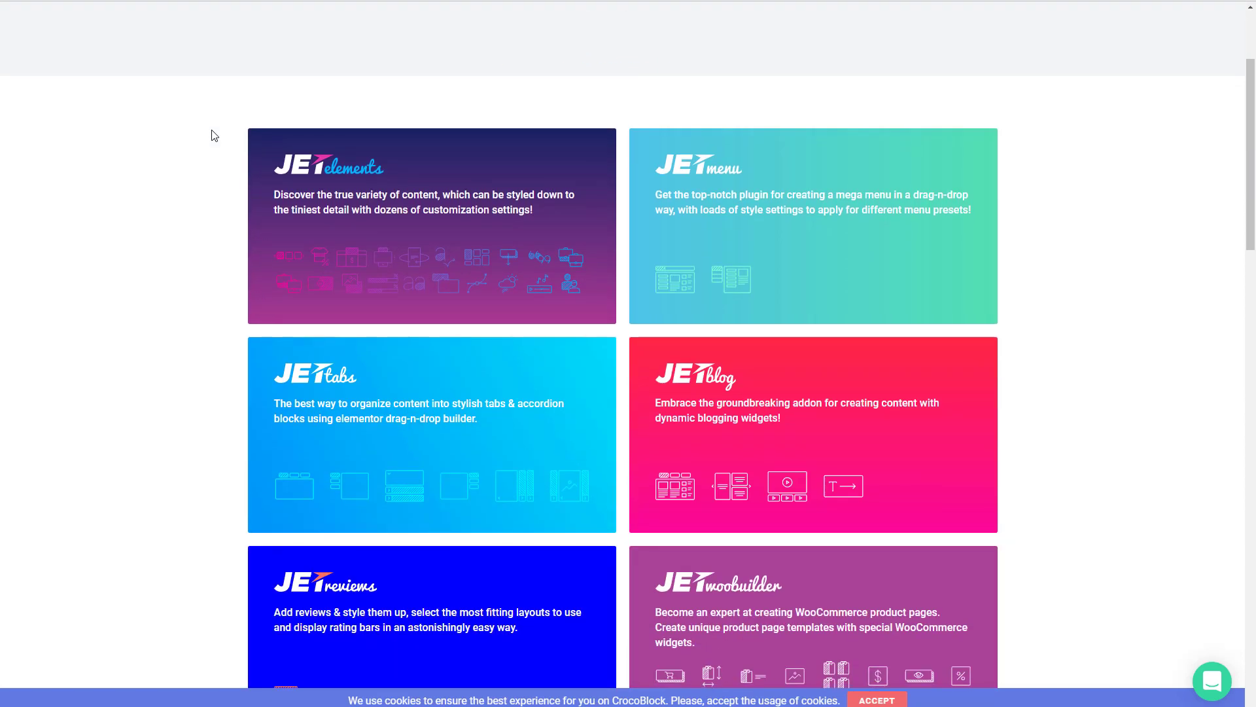
scroll(212, 134, down, 2)
scroll(798, 72, down, 1)
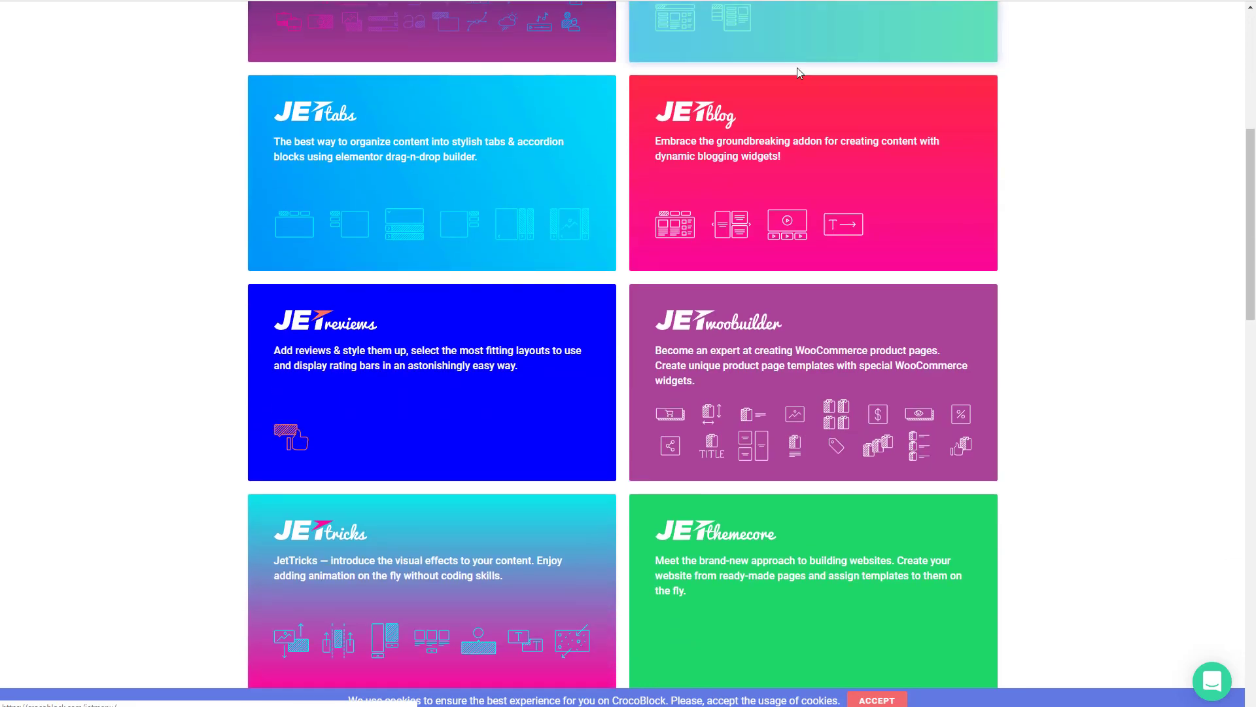
scroll(519, 140, down, 2)
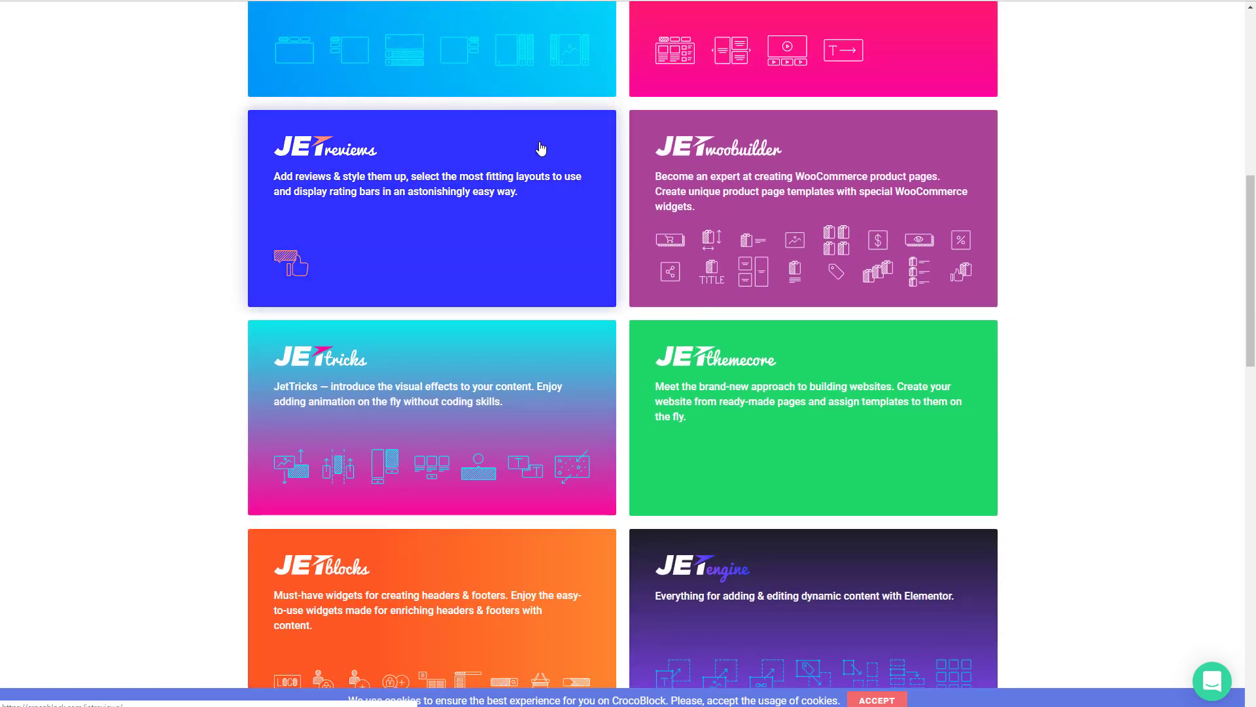
scroll(673, 144, down, 2)
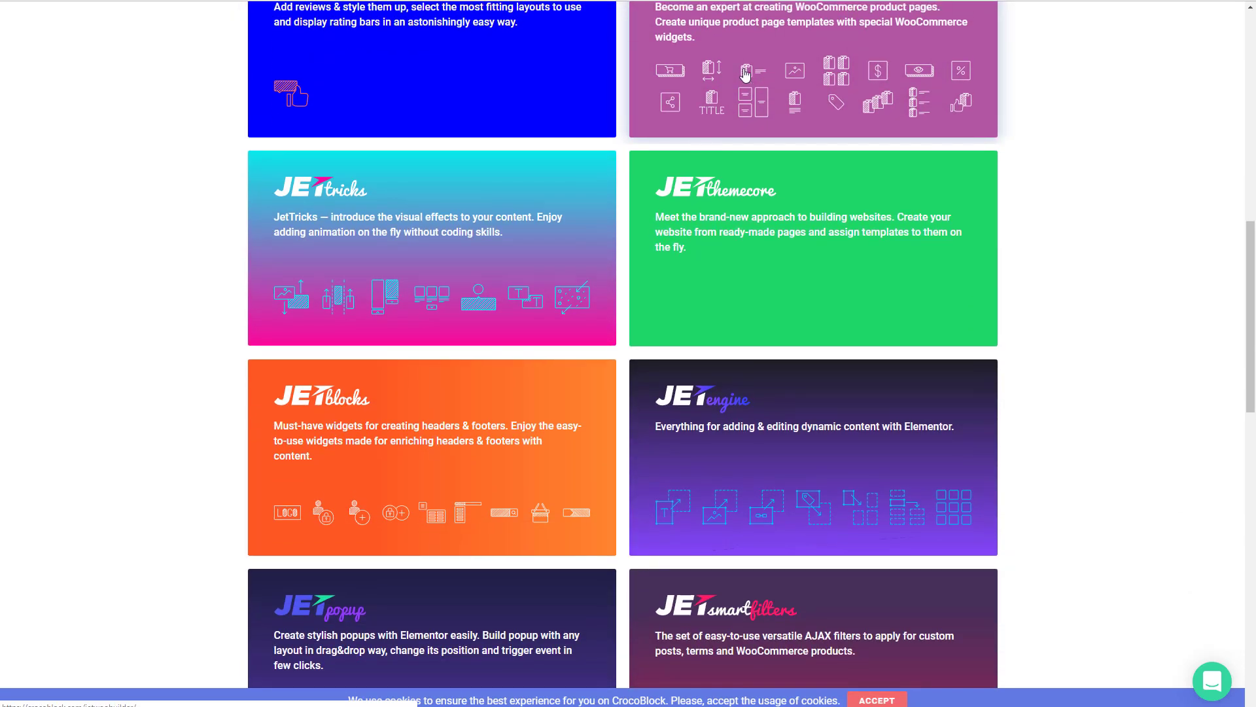
scroll(746, 74, up, 1)
scroll(519, 188, down, 1)
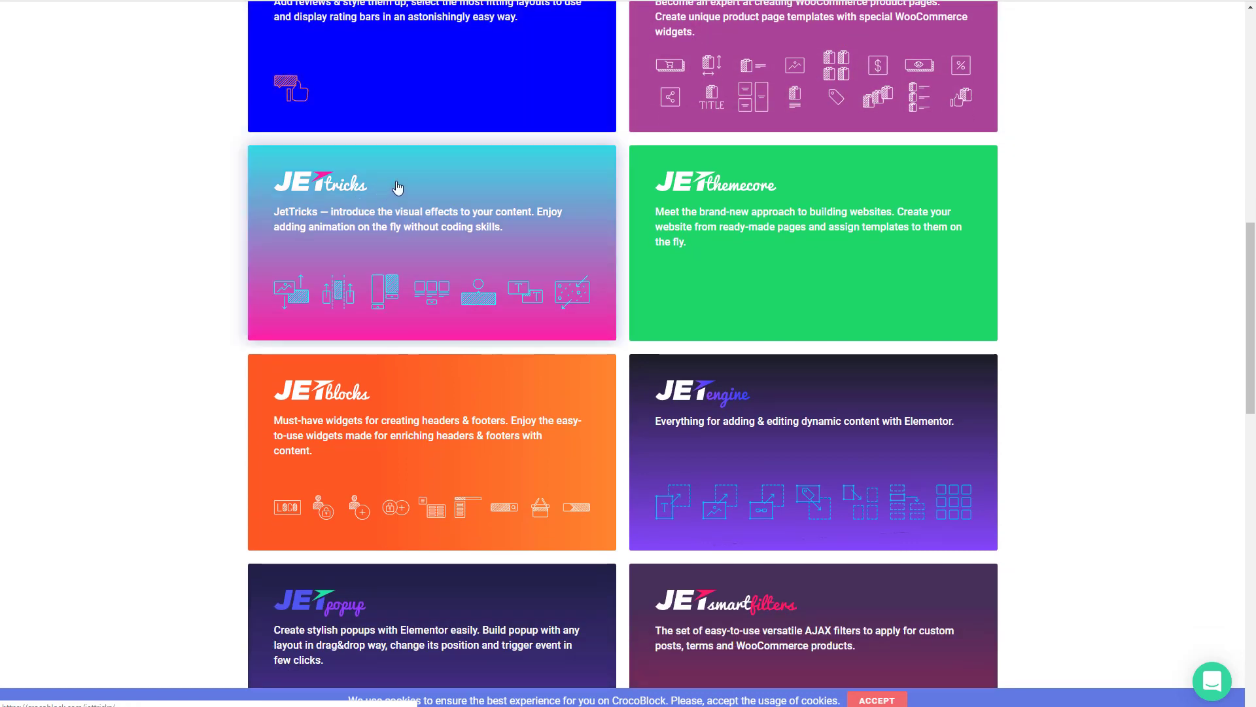
scroll(397, 187, down, 1)
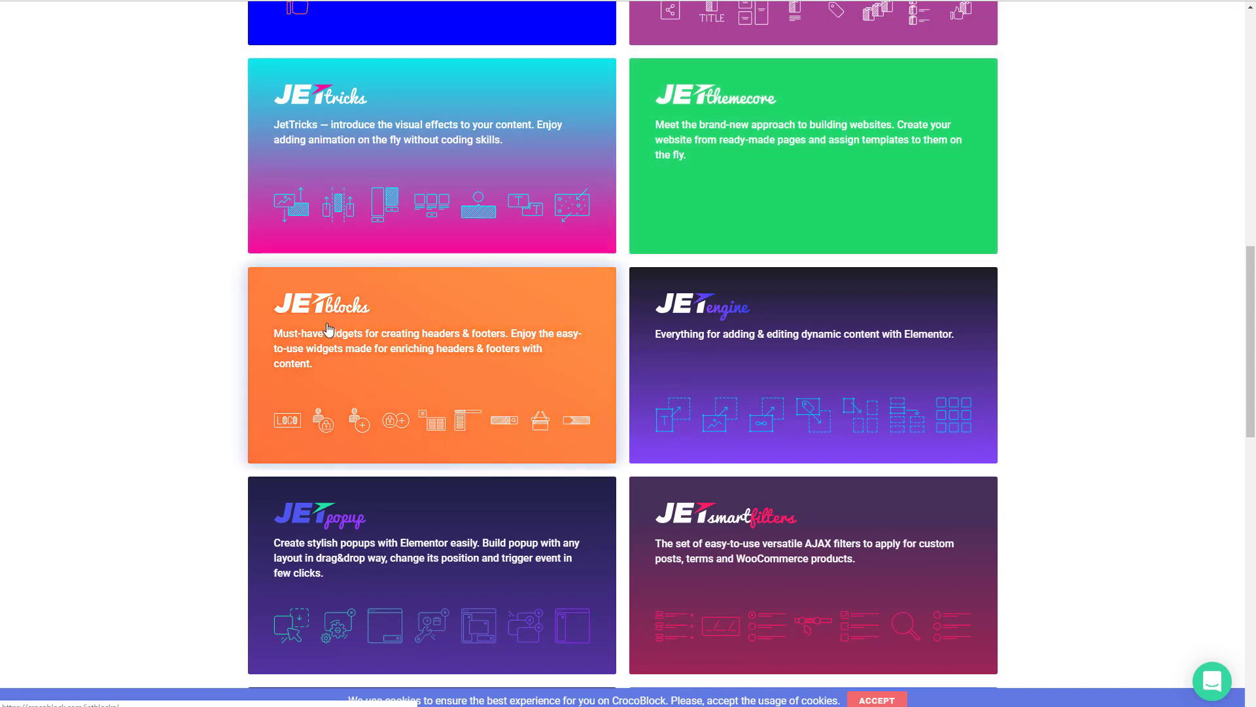
scroll(394, 309, down, 2)
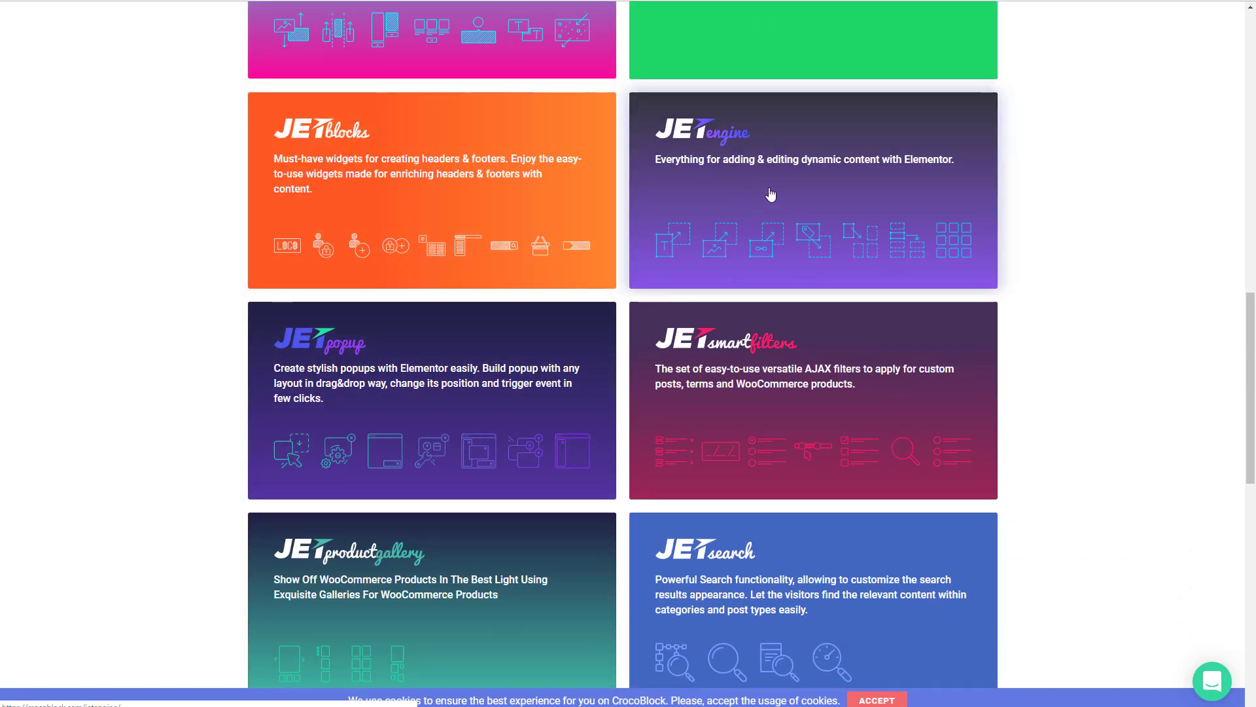
scroll(771, 195, down, 1)
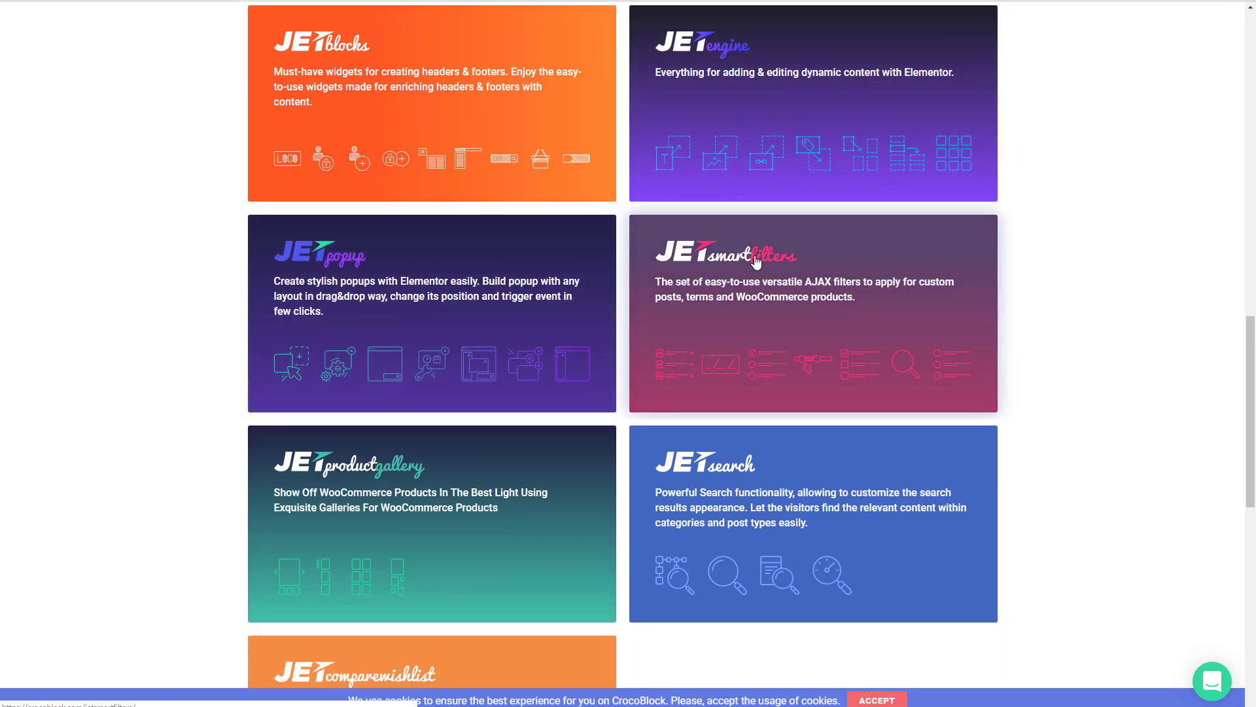
scroll(758, 262, down, 2)
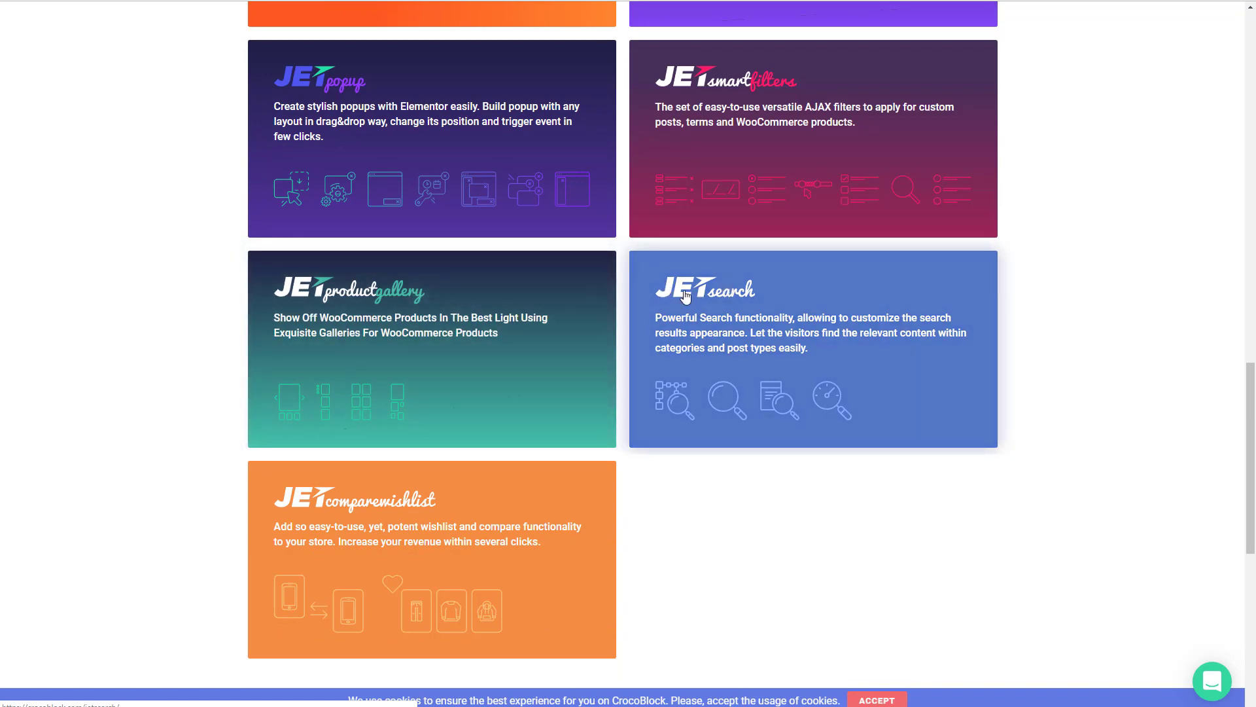
scroll(588, 301, down, 2)
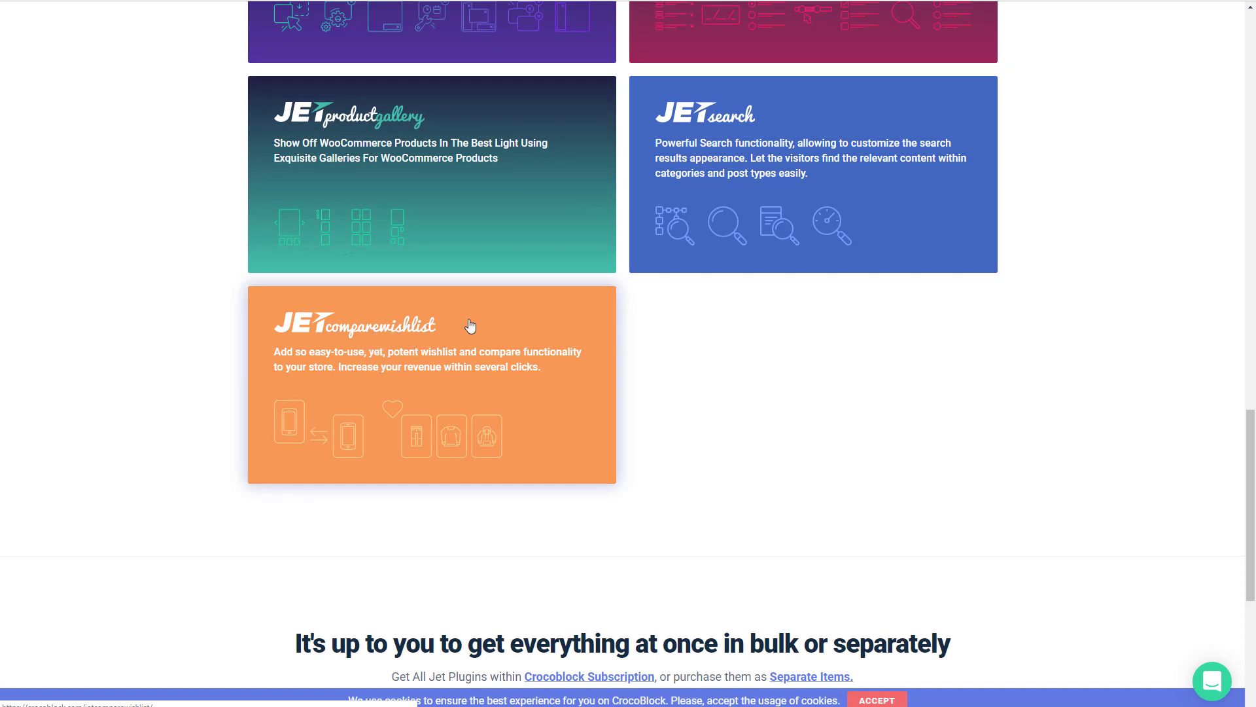
scroll(458, 320, down, 3)
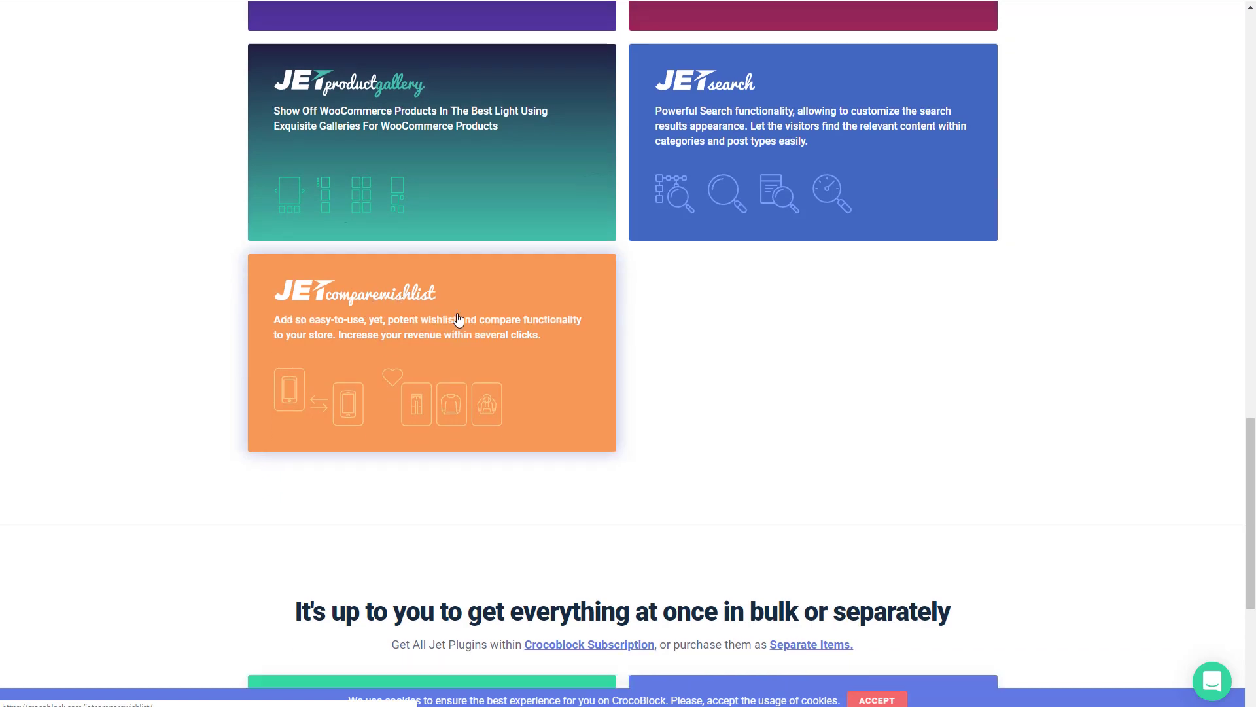
scroll(457, 318, down, 2)
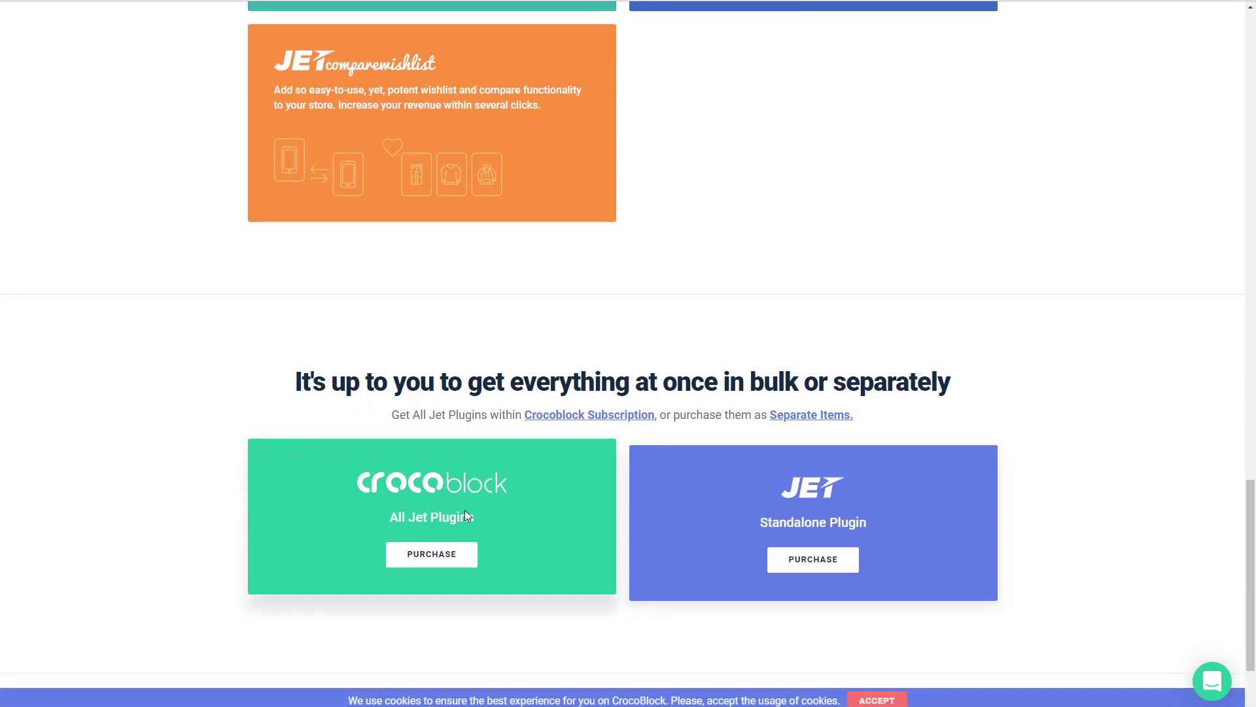
Open the pricing for all Jet plugins, choose Unlimited Websites for the Annual plan and view the premium plugins included in Lifetime
click(437, 562)
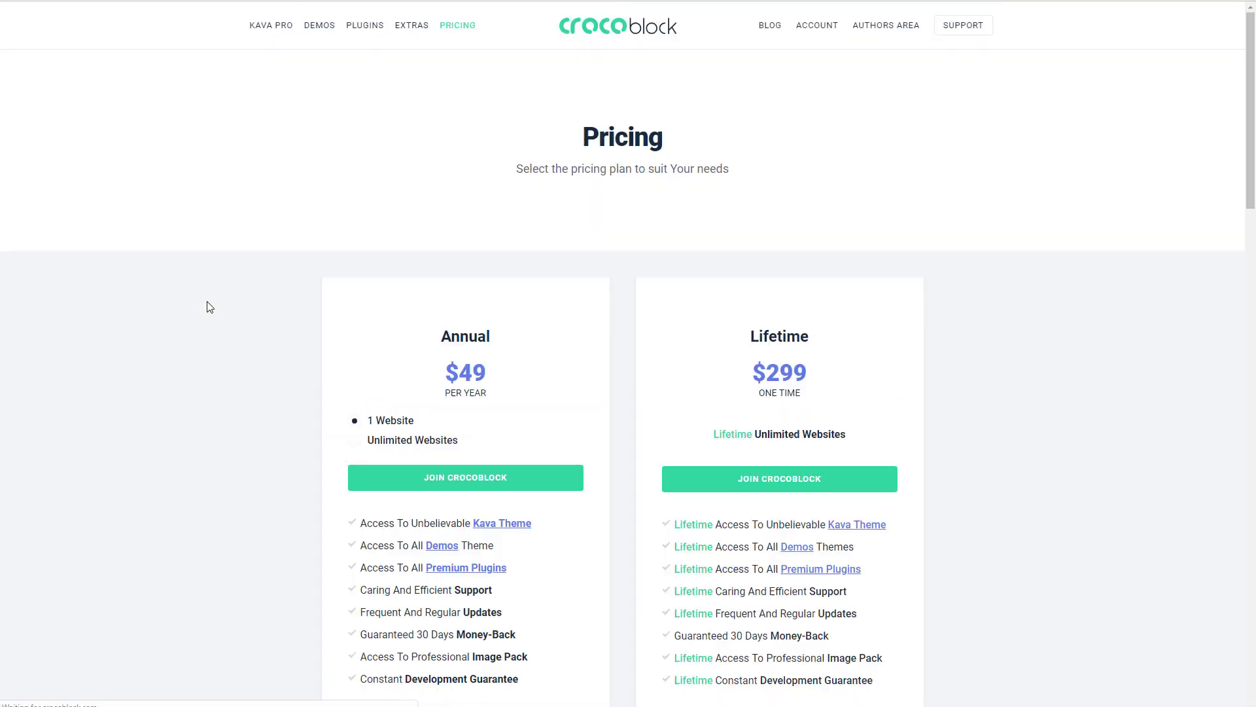
scroll(519, 311, down, 2)
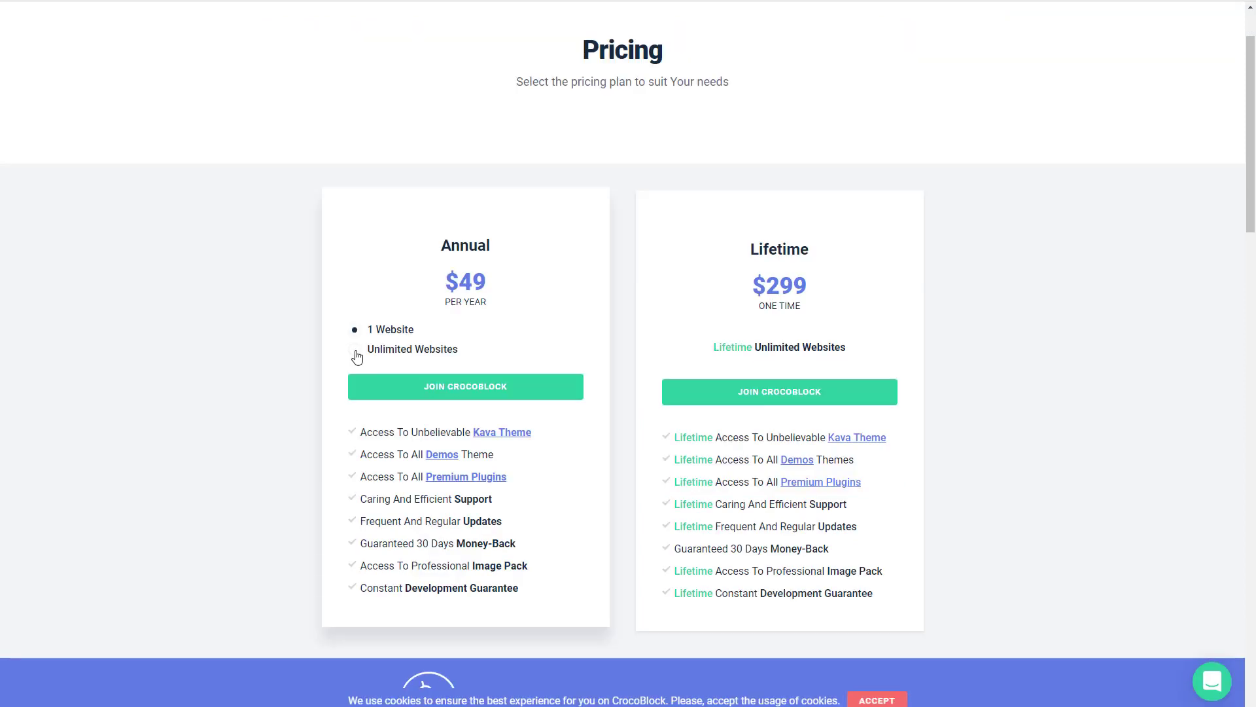
click(354, 351)
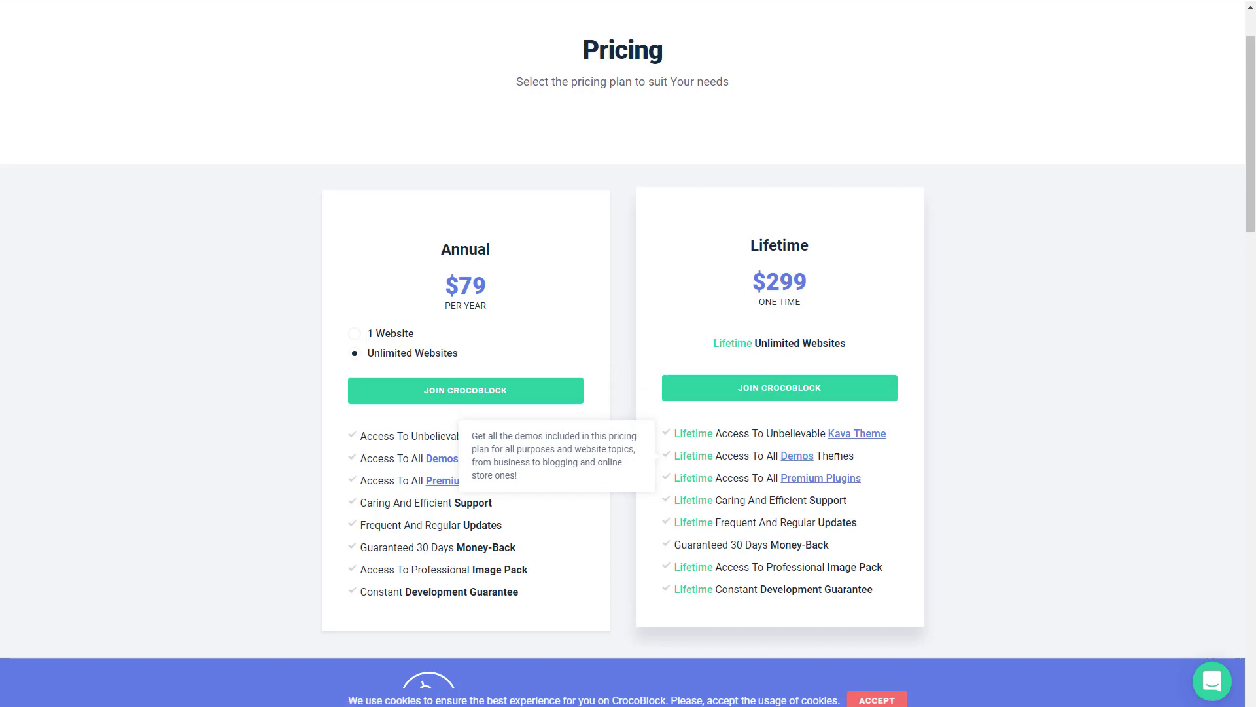
mouse_move(841, 482)
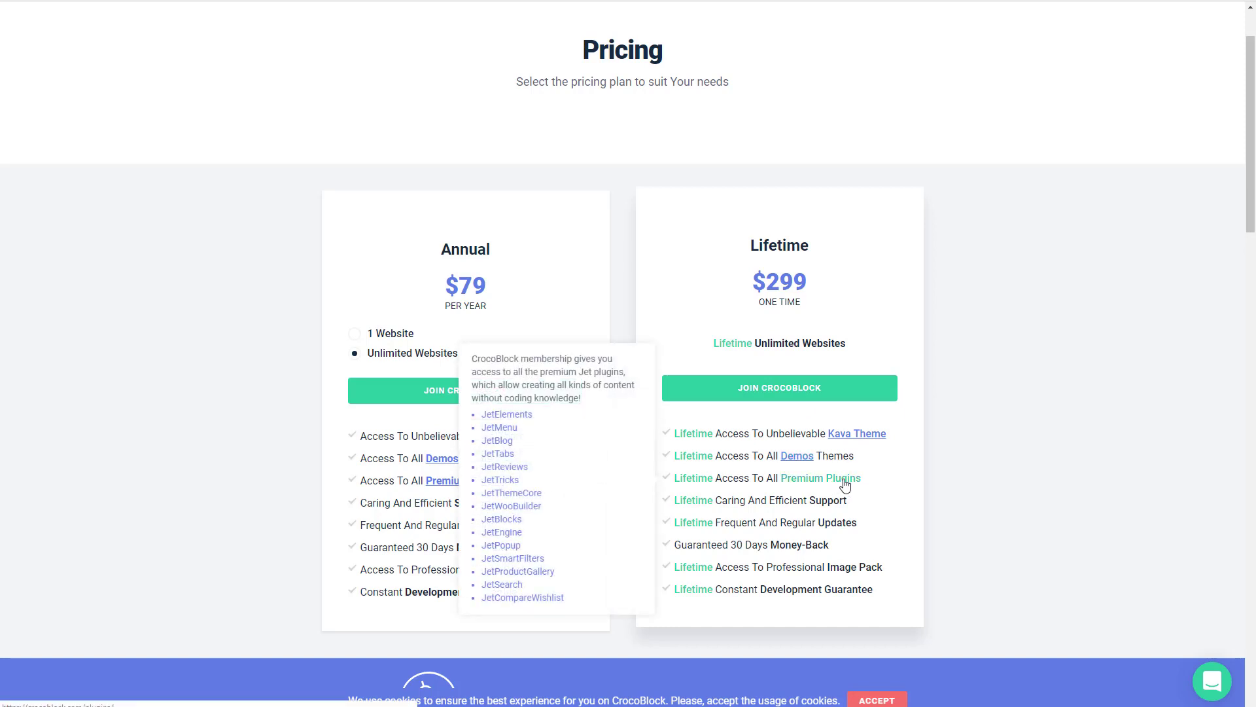